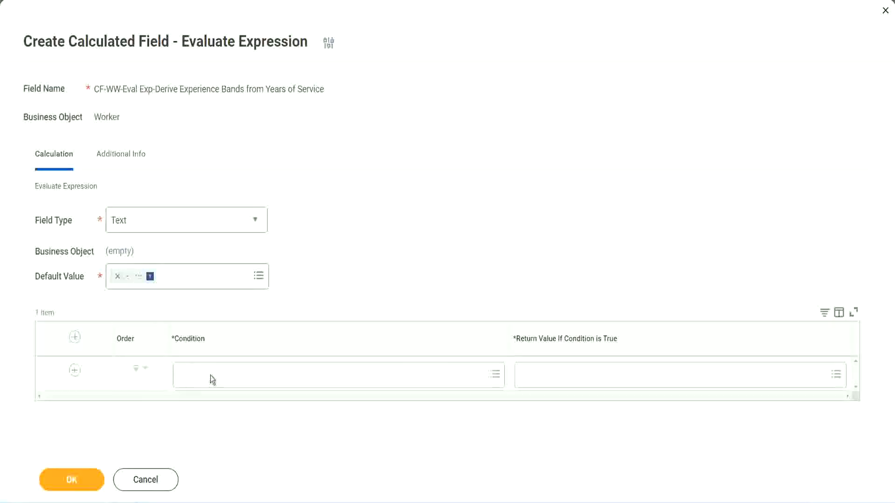
- Set the first row's condition to CF-WW-TF-Length of Service between 0 and 7 years, copying the name from the Notepad++ notes
{"action": "left_click", "coordinate": [210, 375]}
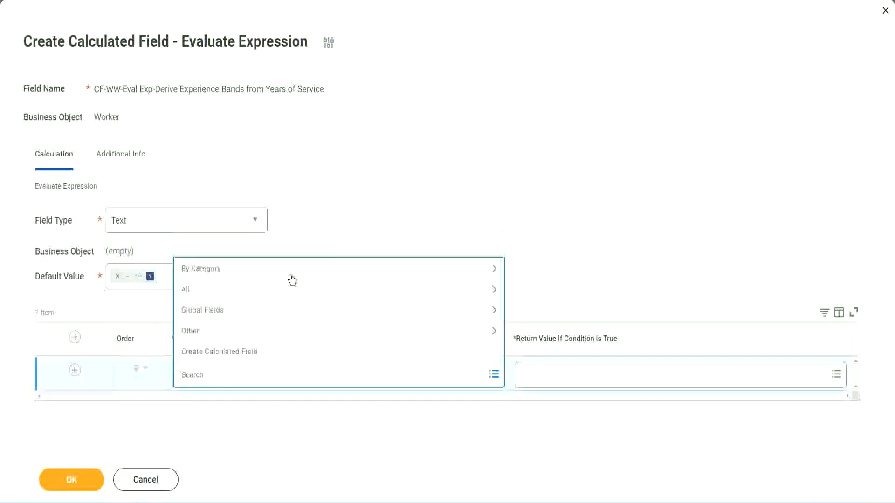
{"action": "left_click", "coordinate": [342, 209]}
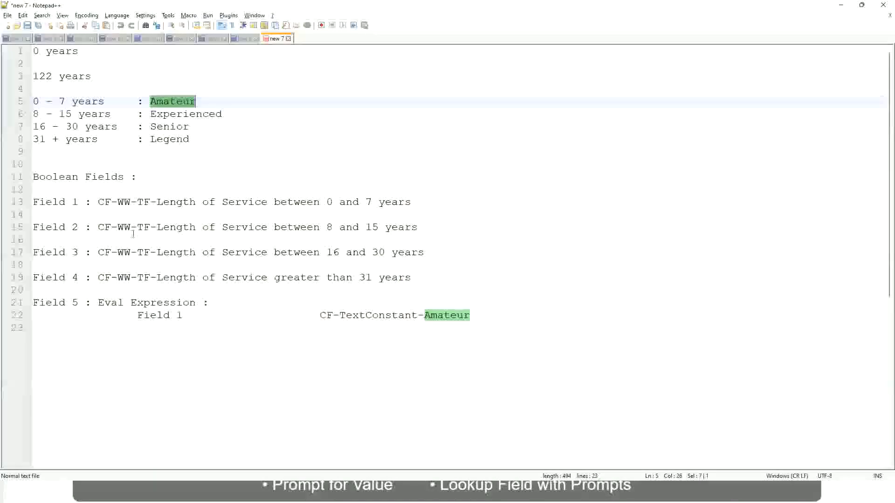
{"action": "left_click_drag", "start_coordinate": [97, 202], "coordinate": [412, 205]}
{"action": "key", "text": "ctrl+c"}
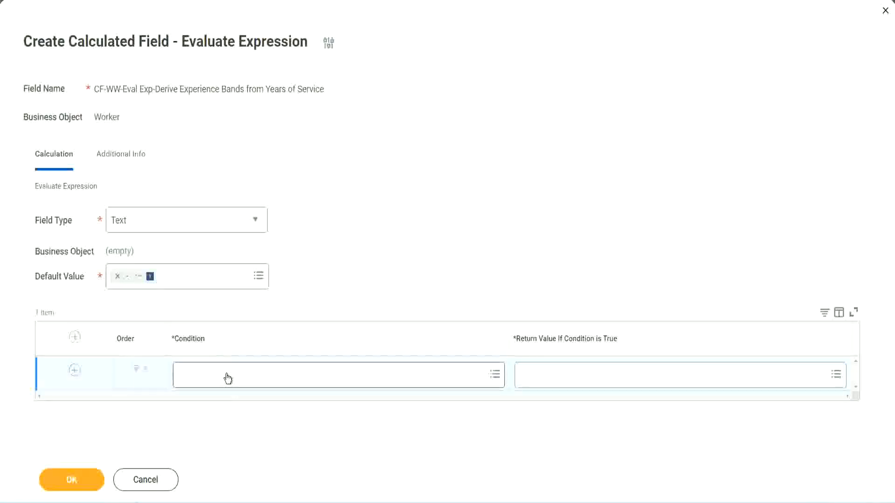
{"action": "left_click", "coordinate": [227, 378]}
{"action": "key", "text": "ctrl+v"}
{"action": "key", "text": "Return"}
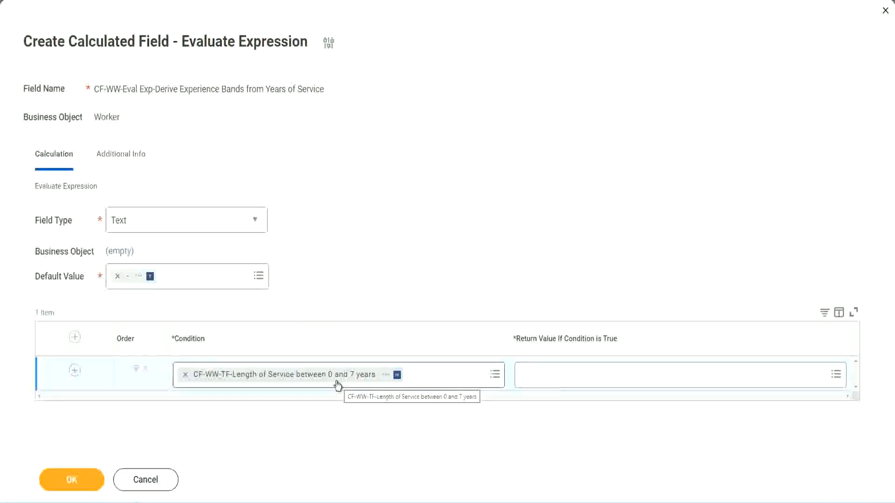
{"action": "left_click", "coordinate": [582, 380]}
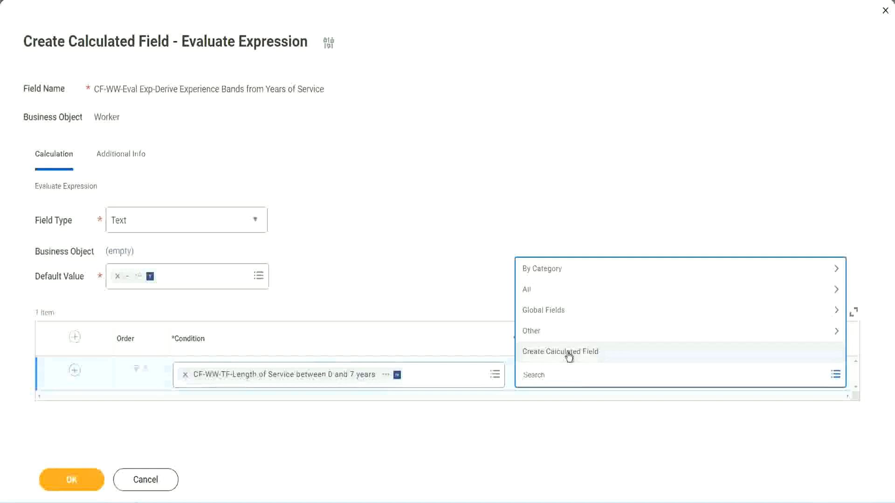
{"action": "left_click", "coordinate": [520, 232]}
{"action": "left_click", "coordinate": [538, 378]}
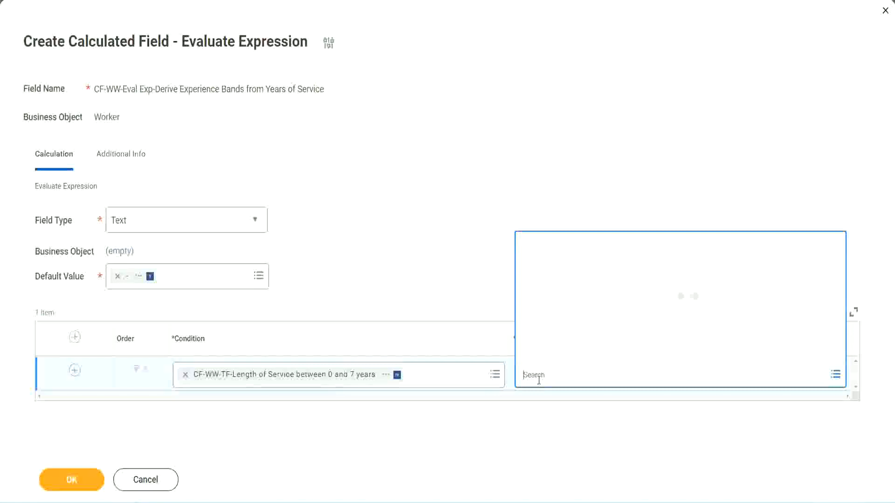
{"action": "type", "text": "Amaterue"}
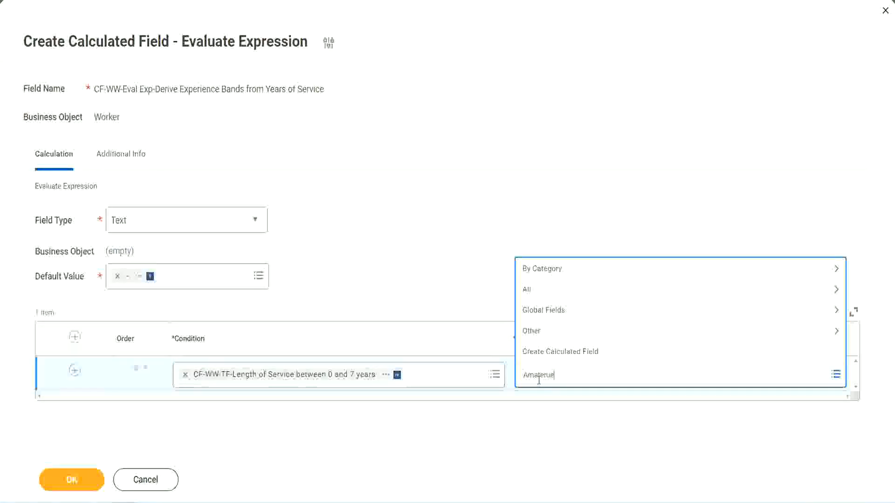
{"action": "left_click", "coordinate": [452, 271]}
{"action": "left_click", "coordinate": [564, 381]}
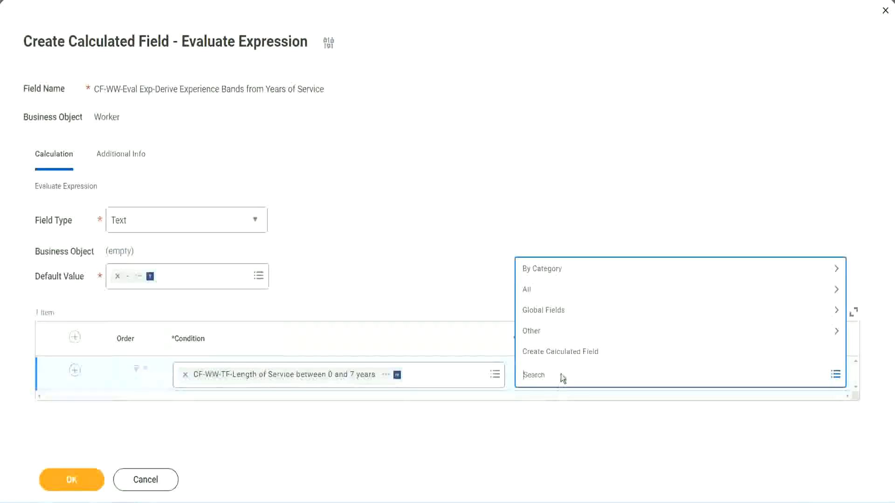
{"action": "left_click", "coordinate": [452, 271]}
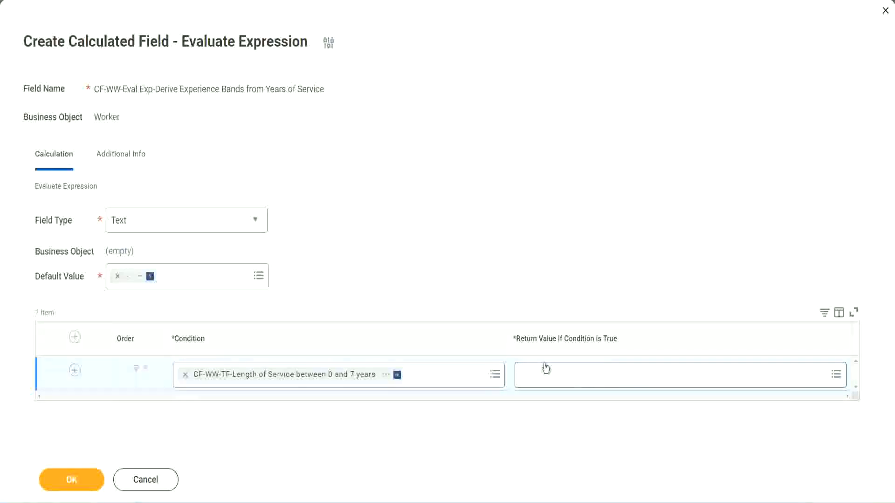
- Start a new calculated field for the first row's return value and name it CF-WW-TC-Amateur
{"action": "left_click", "coordinate": [580, 374]}
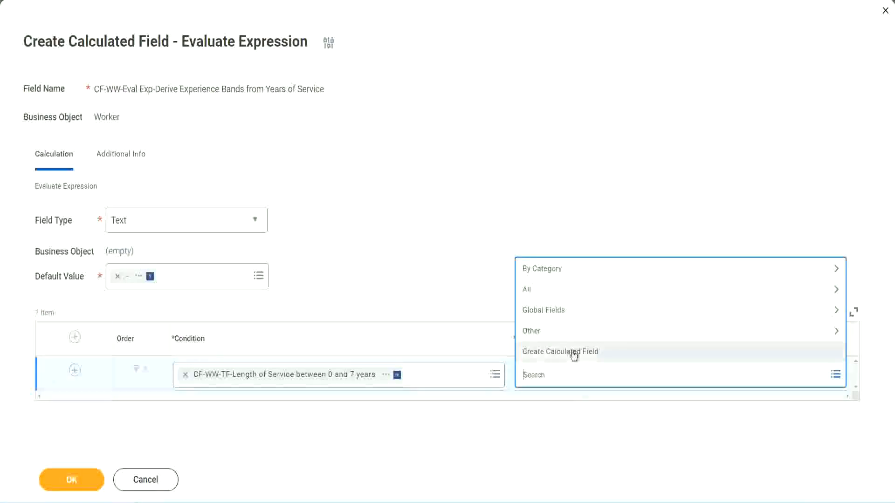
{"action": "left_click", "coordinate": [573, 354]}
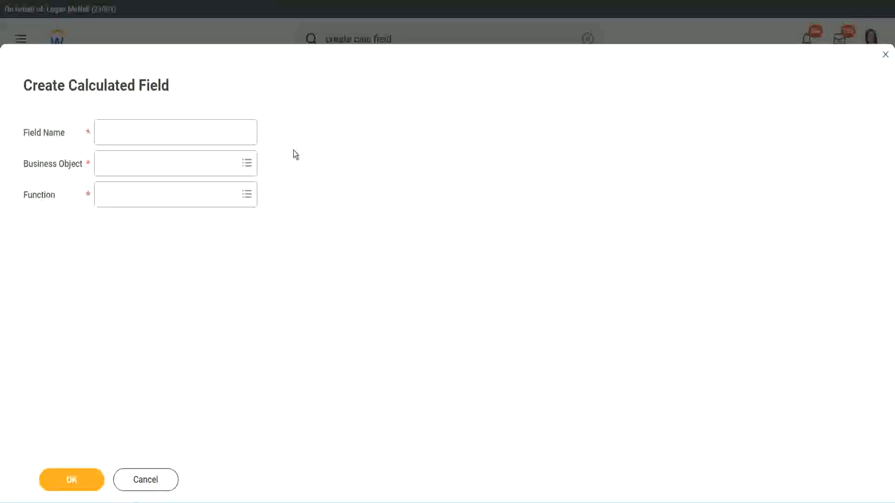
{"action": "left_click", "coordinate": [111, 133]}
{"action": "type", "text": "CF"}
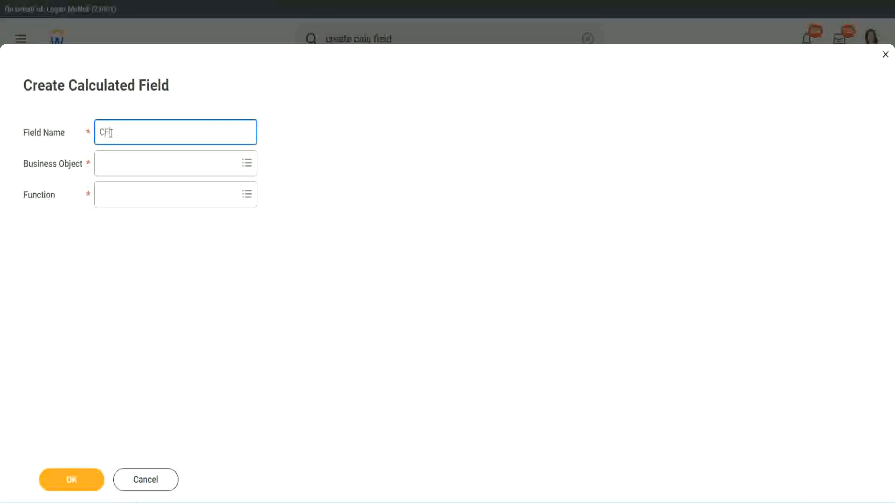
{"action": "type", "text": "_TC"}
{"action": "type", "text": "-Am"}
{"action": "type", "text": "ateur"}
{"action": "left_click", "coordinate": [111, 132]}
{"action": "type", "text": "WW-"}
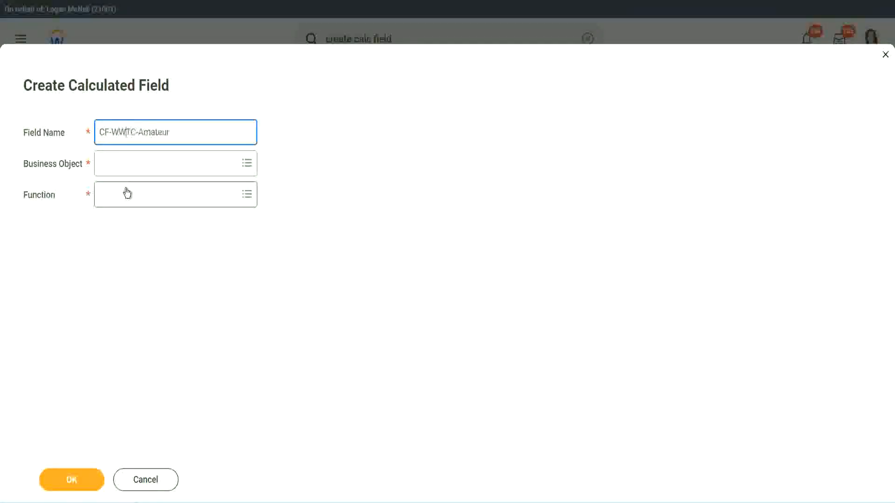
- Set the business object of the new calculated field to Global
{"action": "left_click", "coordinate": [126, 164]}
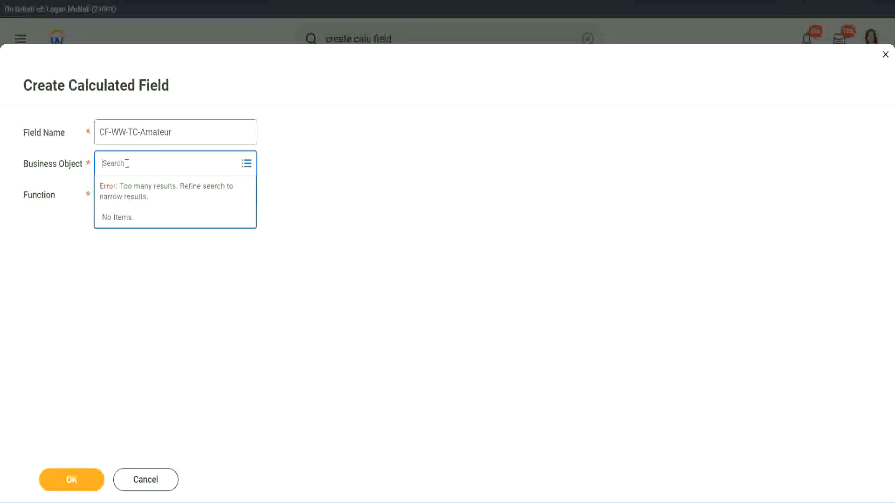
{"action": "type", "text": "worker"}
{"action": "key", "text": "BackSpace"}
{"action": "key", "text": "BackSpace"}
{"action": "type", "text": "global"}
{"action": "key", "text": "Return"}
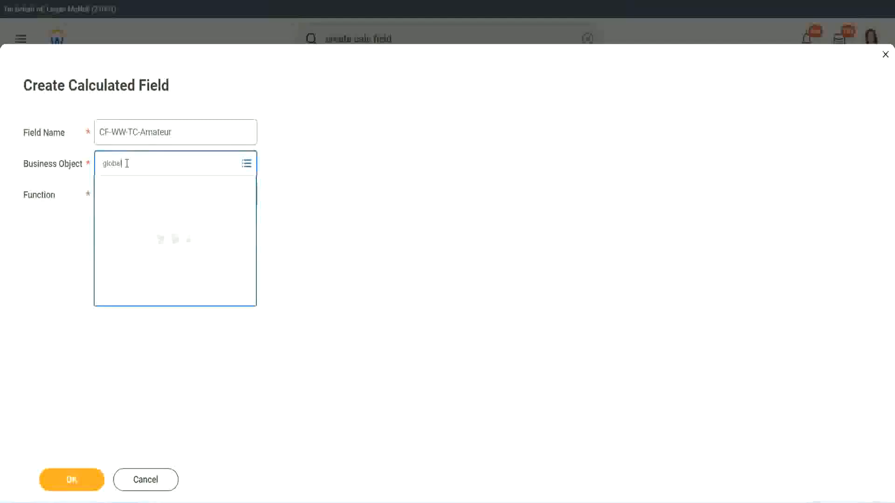
{"action": "left_click", "coordinate": [140, 218]}
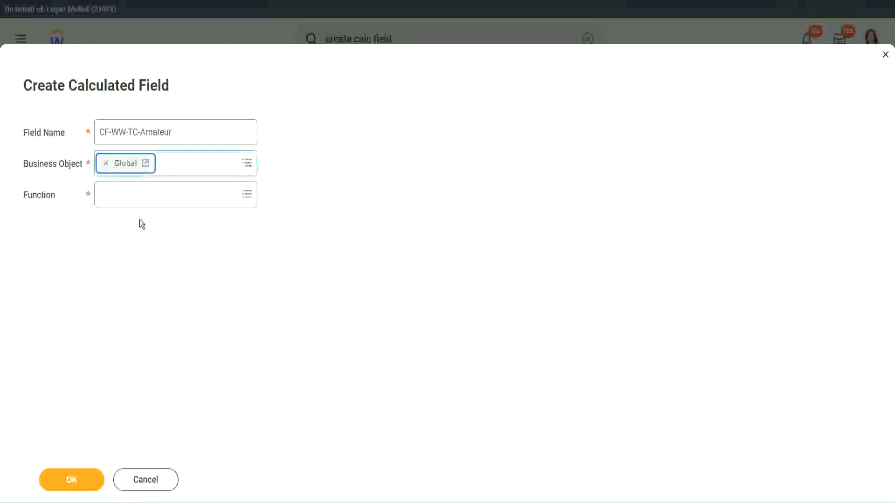
- Choose Text Constant as the new field's function and continue to its definition
{"action": "triple_click", "coordinate": [232, 129]}
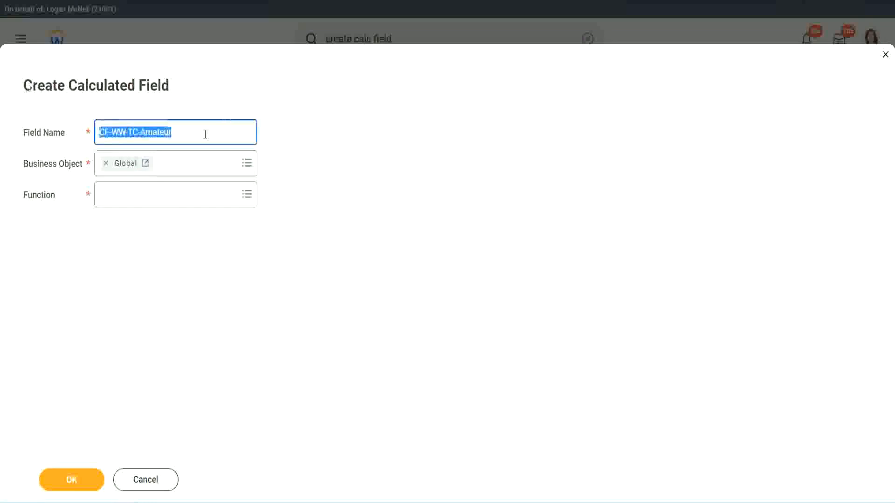
{"action": "left_click", "coordinate": [195, 133]}
{"action": "double_click", "coordinate": [176, 131]}
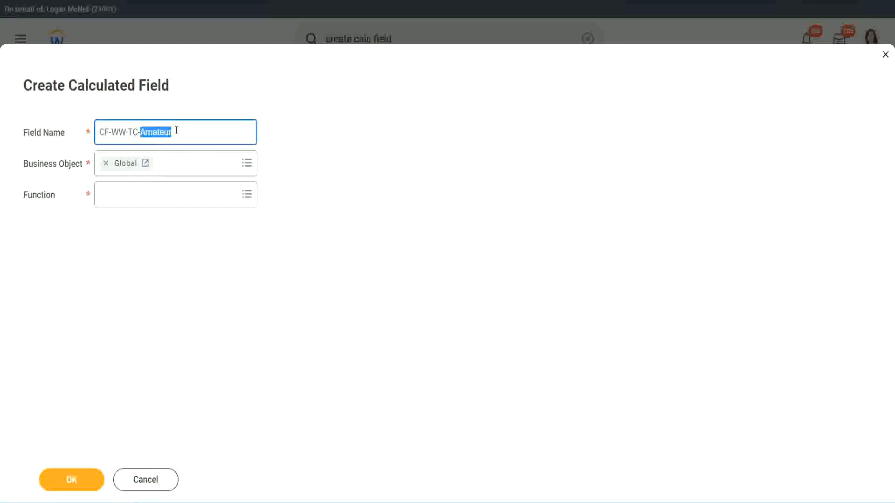
{"action": "left_click", "coordinate": [185, 130]}
{"action": "double_click", "coordinate": [167, 135]}
{"action": "left_click", "coordinate": [125, 193]}
{"action": "type", "text": "text const"}
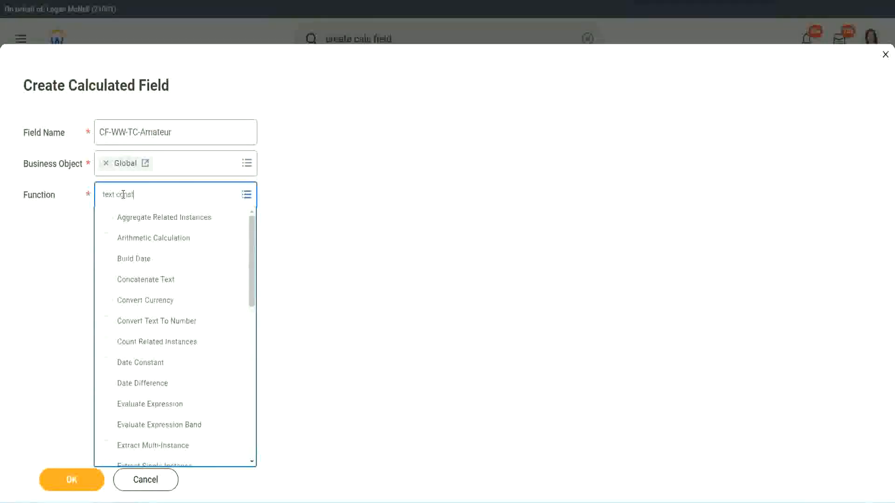
{"action": "key", "text": "Return"}
{"action": "left_click", "coordinate": [74, 488]}
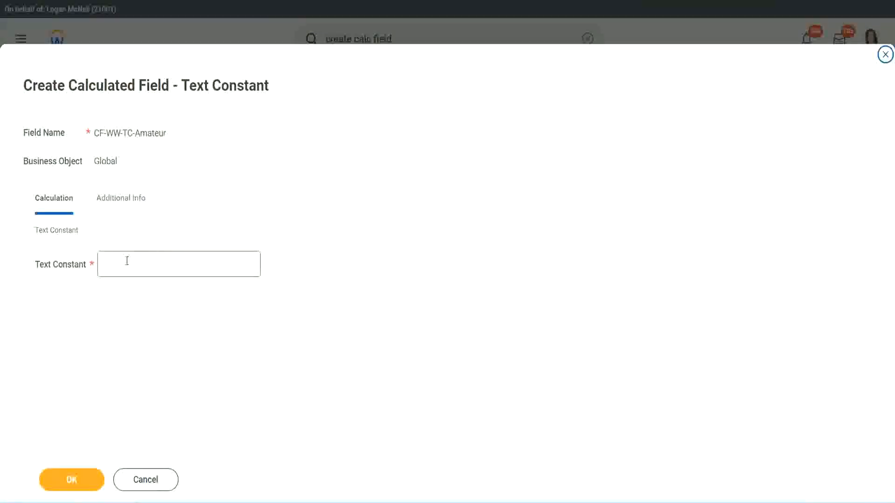
- Set the text constant to Amateur and save the field as the first row's return value
{"action": "left_click", "coordinate": [130, 261]}
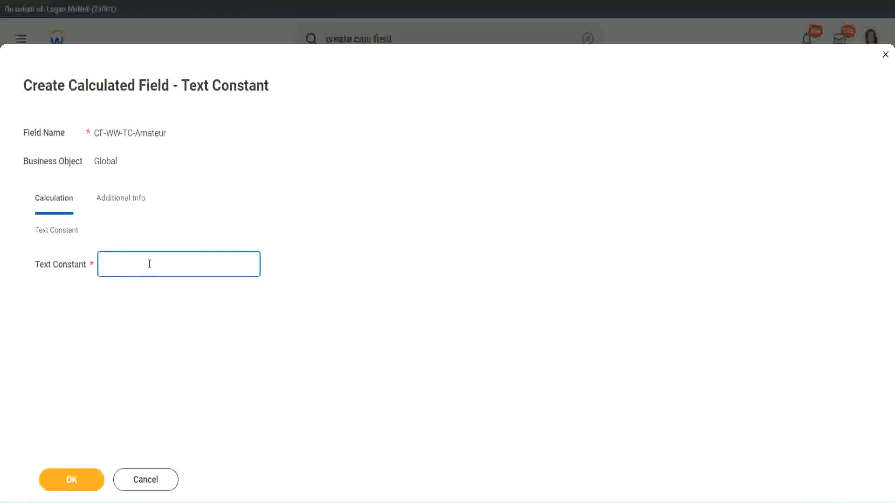
{"action": "type", "text": "Amateur"}
{"action": "left_click", "coordinate": [70, 481]}
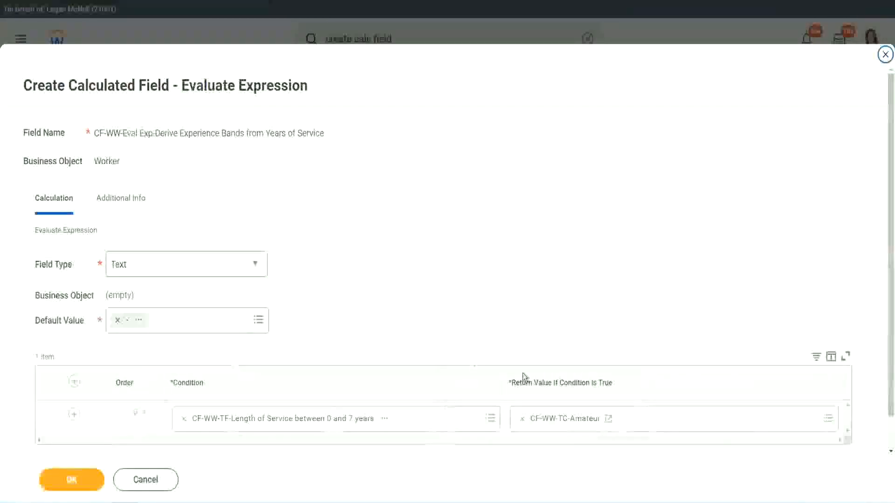
{"action": "right_click", "coordinate": [556, 422]}
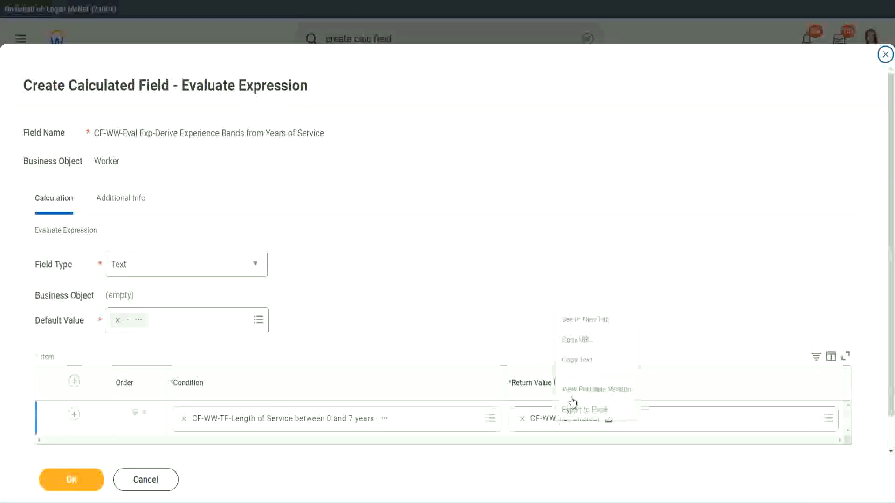
{"action": "left_click", "coordinate": [515, 380]}
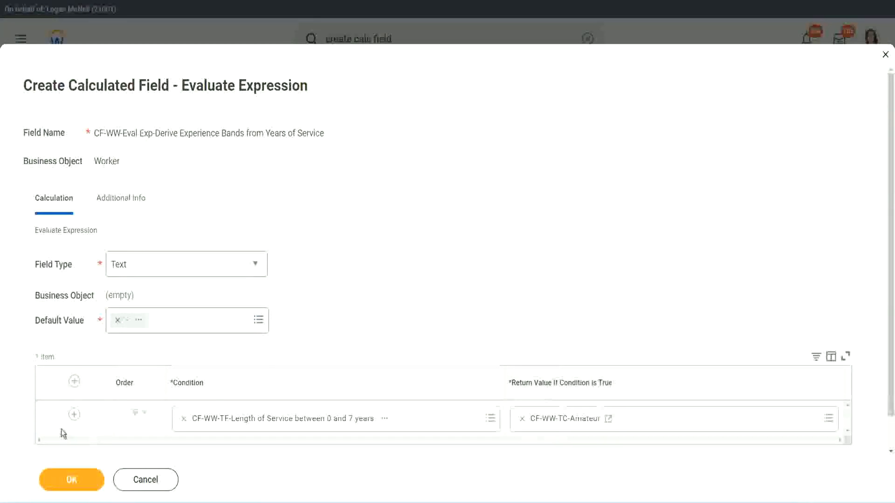
- Add three more condition rows to the Evaluate Expression table
{"action": "left_click", "coordinate": [73, 418]}
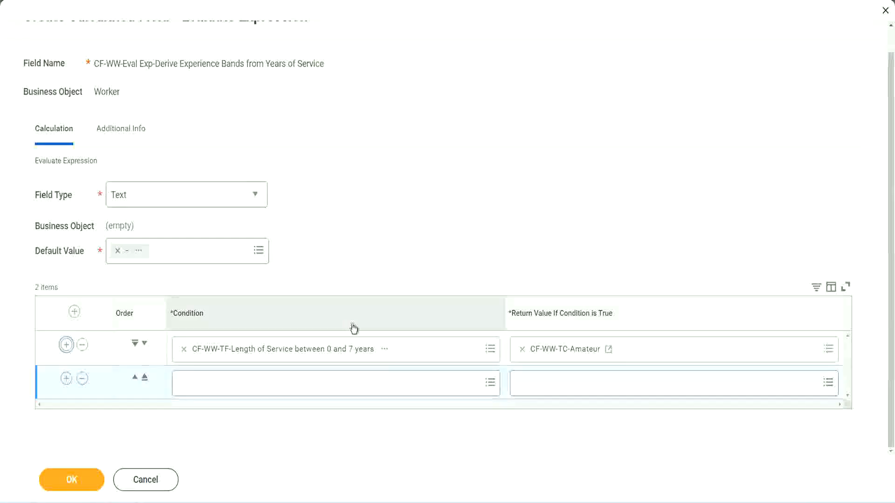
{"action": "left_click", "coordinate": [66, 379]}
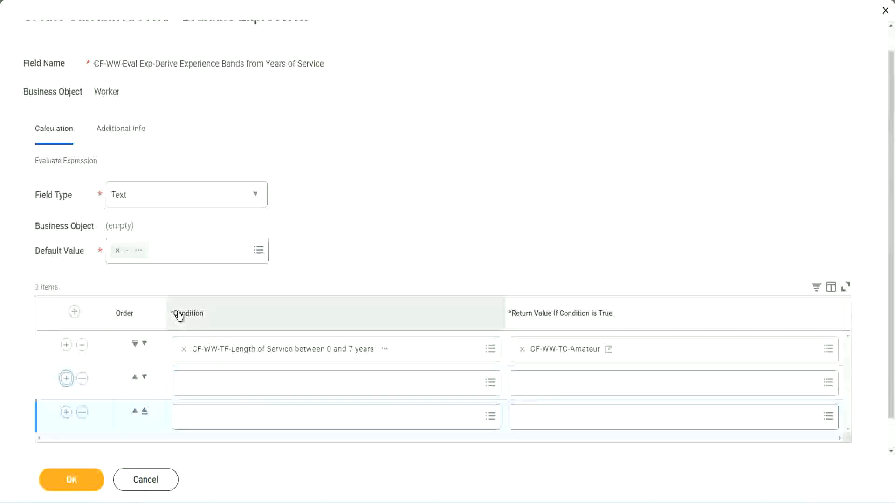
{"action": "left_click", "coordinate": [66, 379]}
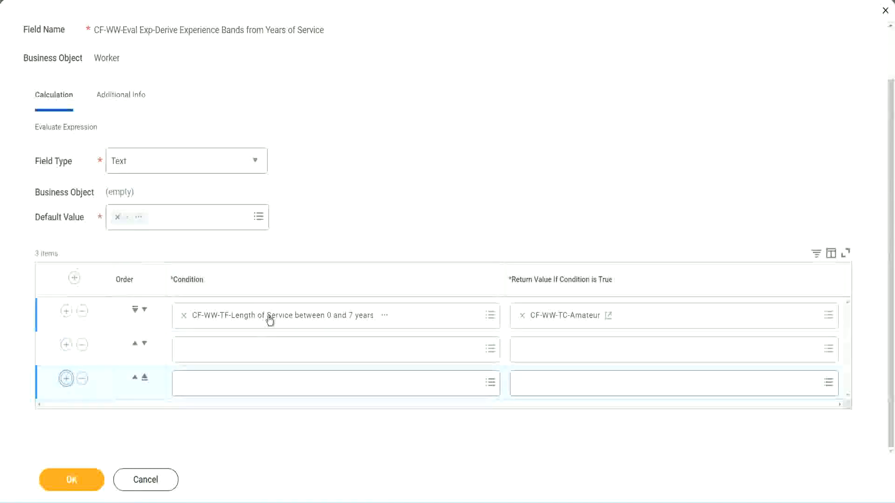
- Set the second row's condition to CF-WW-TF-Length of Service between 8 and 15 years
{"action": "left_click", "coordinate": [220, 354]}
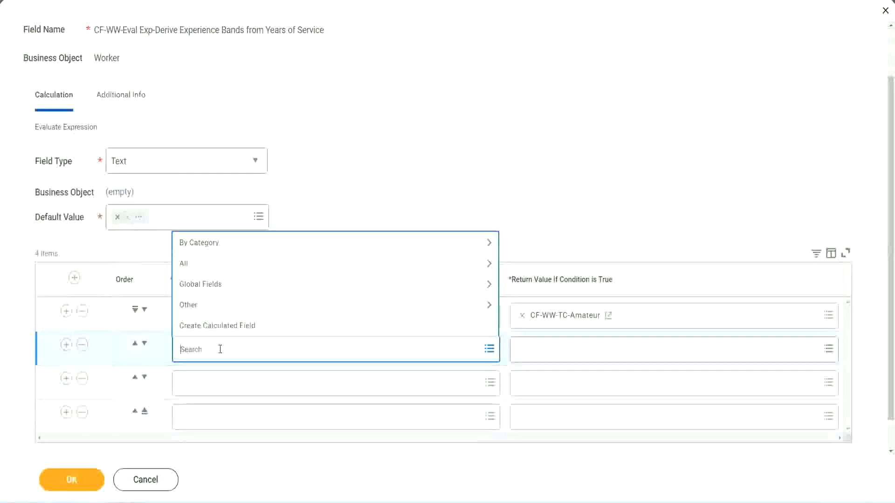
{"action": "type", "text": "cf-ww"}
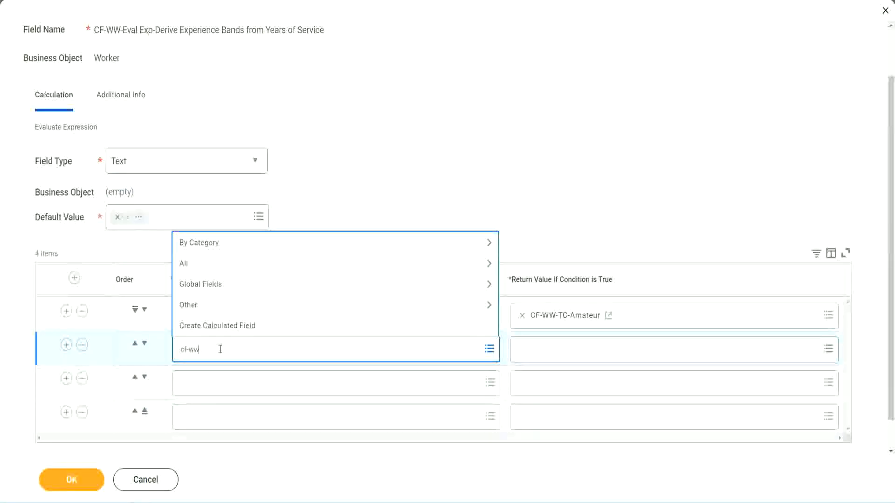
{"action": "type", "text": "-tf"}
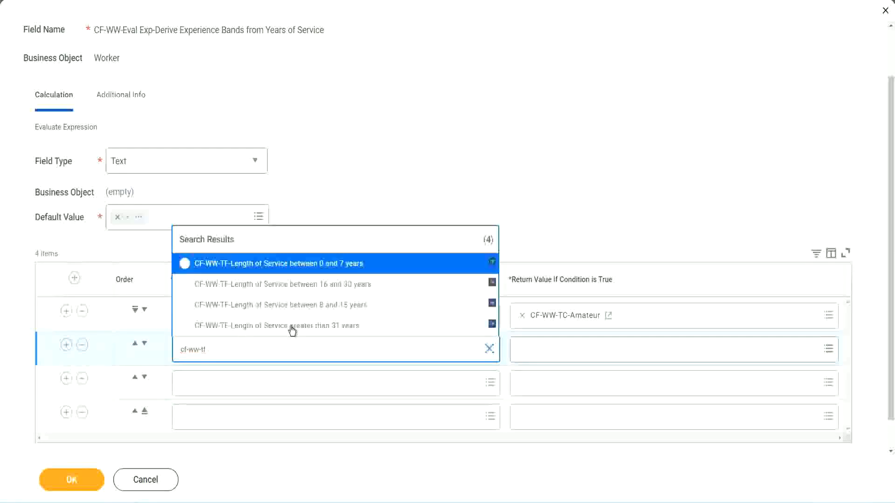
{"action": "left_click", "coordinate": [344, 305]}
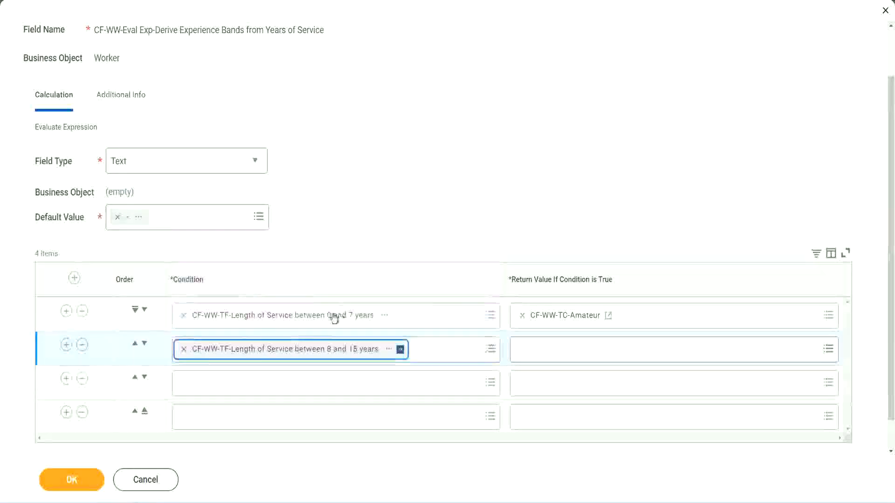
- Set the third row's condition to CF-WW-TF-Length of Service between 16 and 30 years
{"action": "left_click", "coordinate": [226, 384]}
{"action": "type", "text": "cf"}
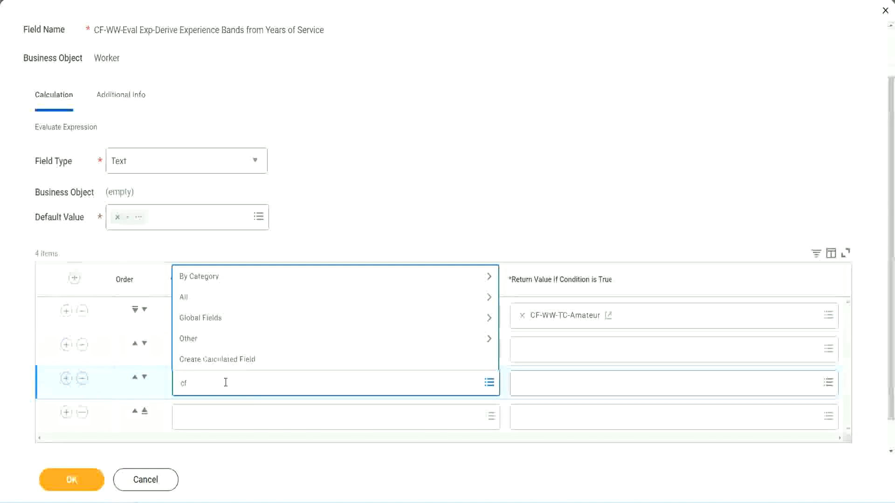
{"action": "type", "text": "-ww-tf"}
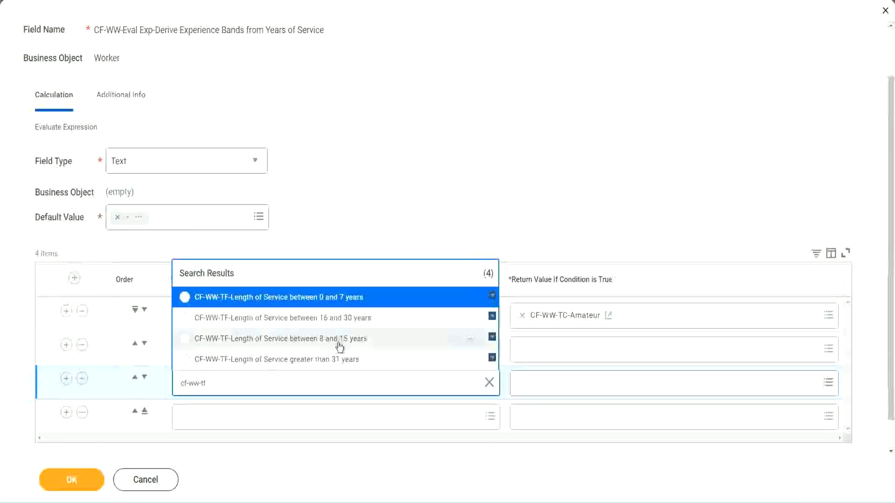
{"action": "left_click", "coordinate": [359, 321]}
- Set the fourth row's condition to CF-WW-TF-Length of Service greater than 31 years
{"action": "left_click", "coordinate": [211, 418]}
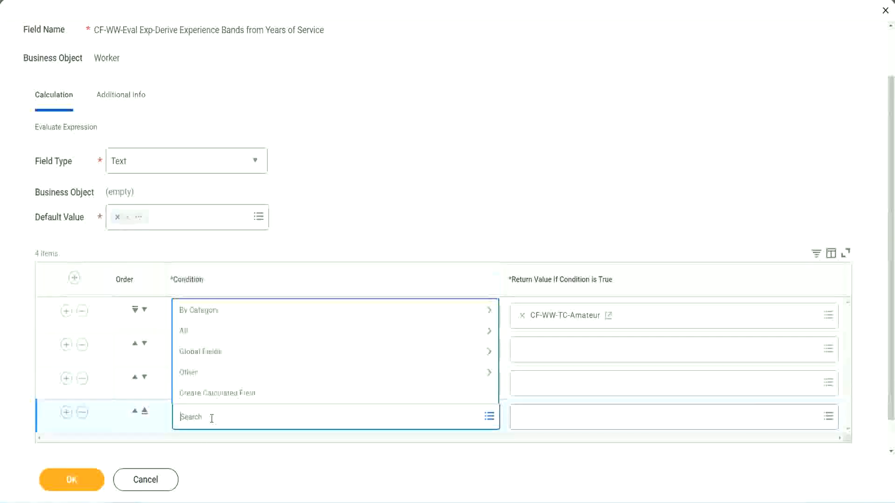
{"action": "type", "text": "cf-ww"}
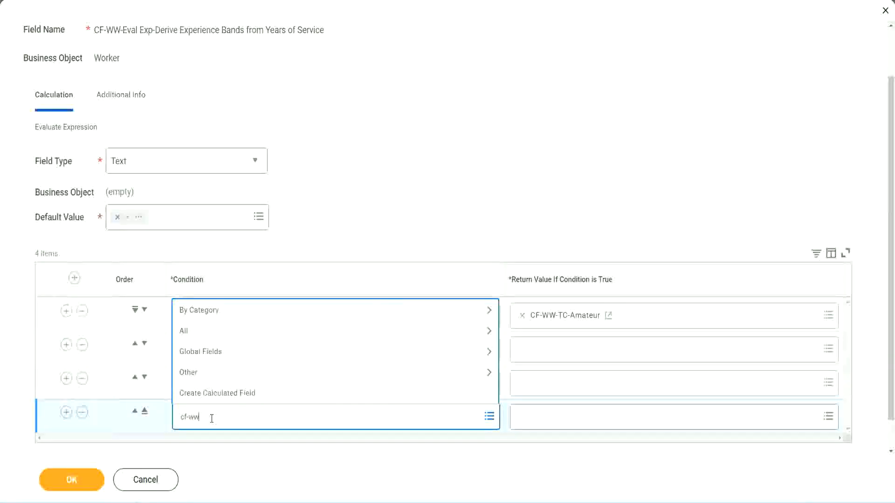
{"action": "type", "text": " tf 31"}
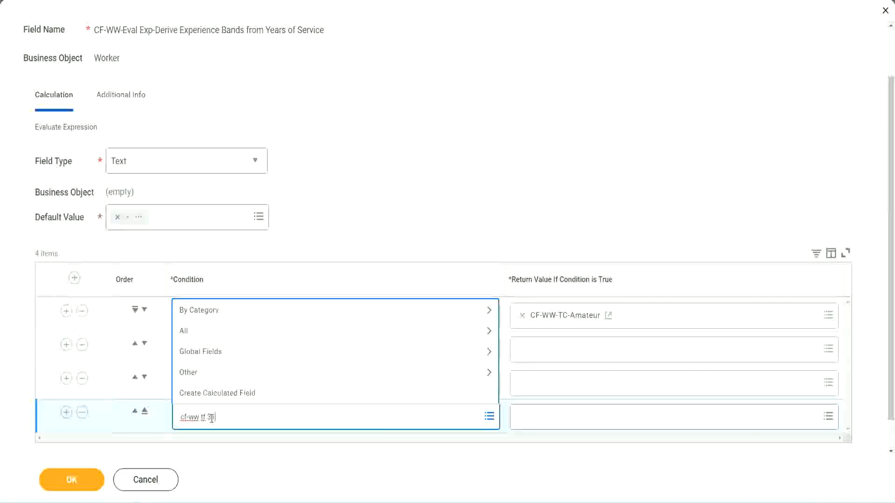
{"action": "key", "text": "Return"}
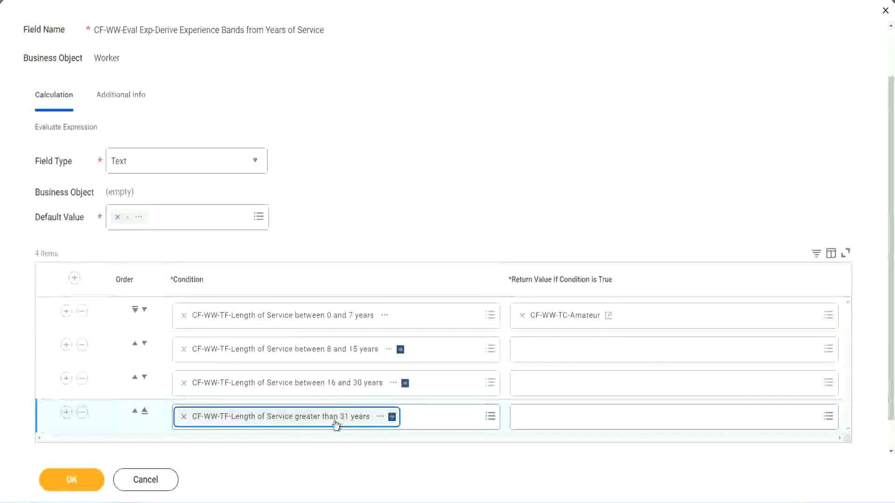
{"action": "left_click", "coordinate": [402, 192]}
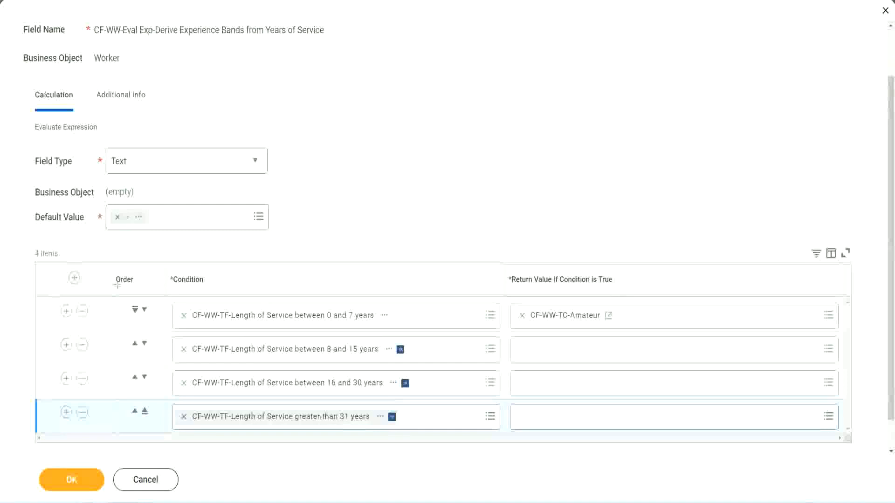
- Move the 8 to 15 years condition row above the 0 to 7 years row and back down again
{"action": "left_click_drag", "start_coordinate": [100, 273], "coordinate": [99, 369]}
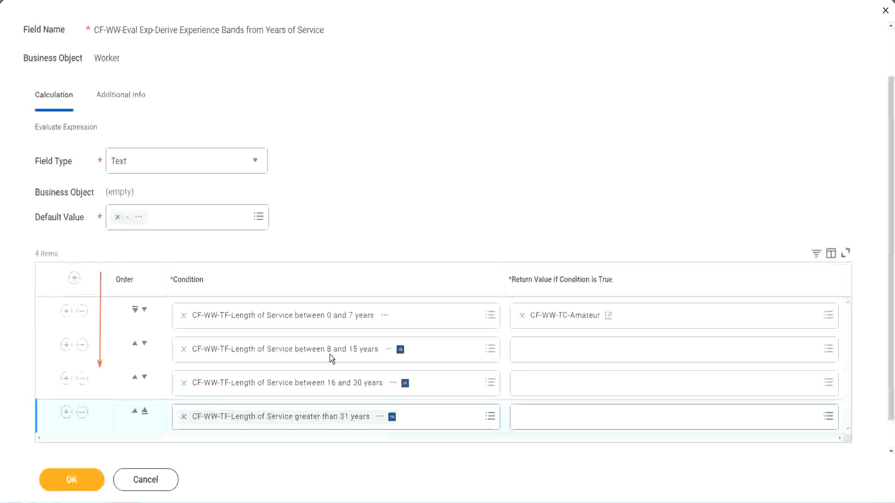
{"action": "left_click", "coordinate": [135, 344]}
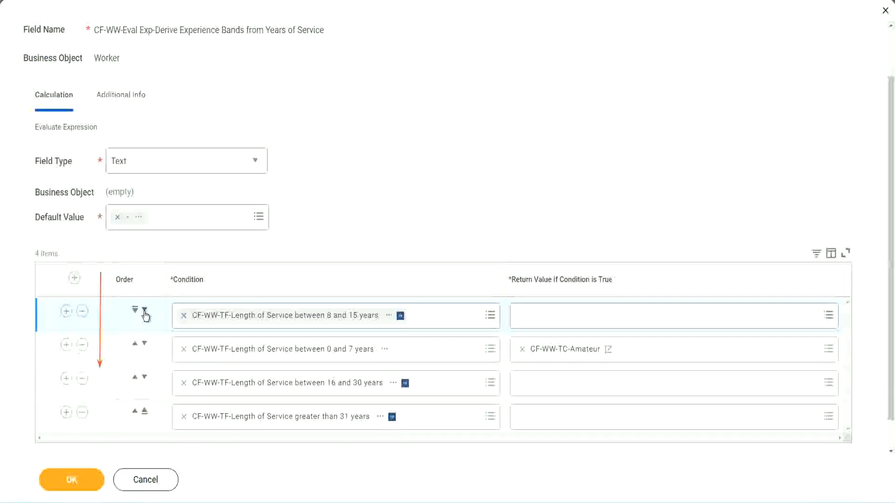
{"action": "left_click", "coordinate": [144, 309]}
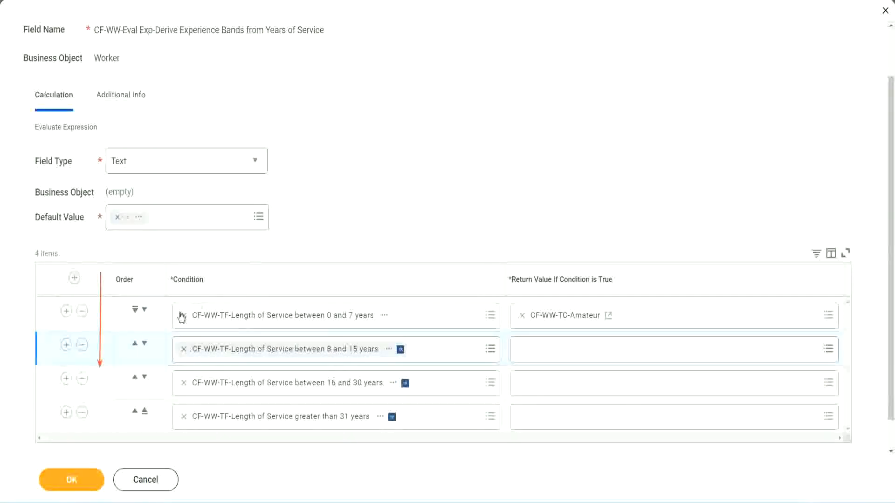
- Copy the CF-WW-TC-Amateur name while temporarily moving the 8 to 15 years row above the 0 to 7 years row
{"action": "left_click", "coordinate": [134, 345]}
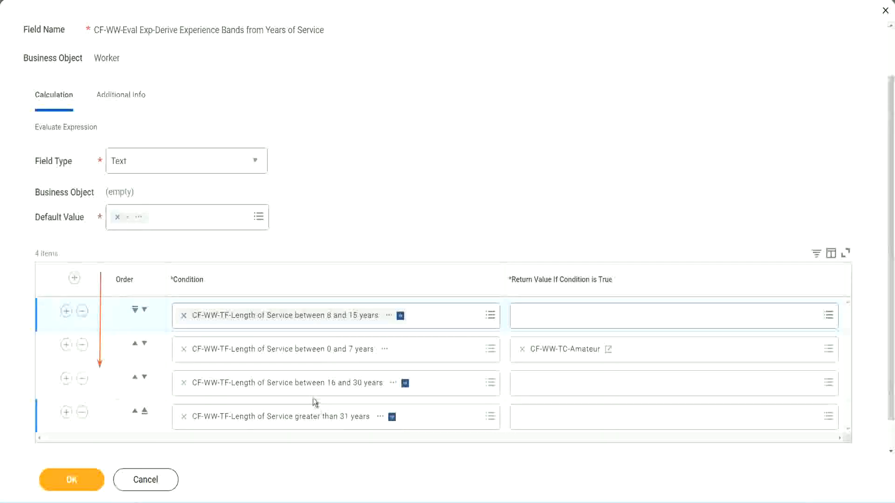
{"action": "right_click", "coordinate": [566, 354]}
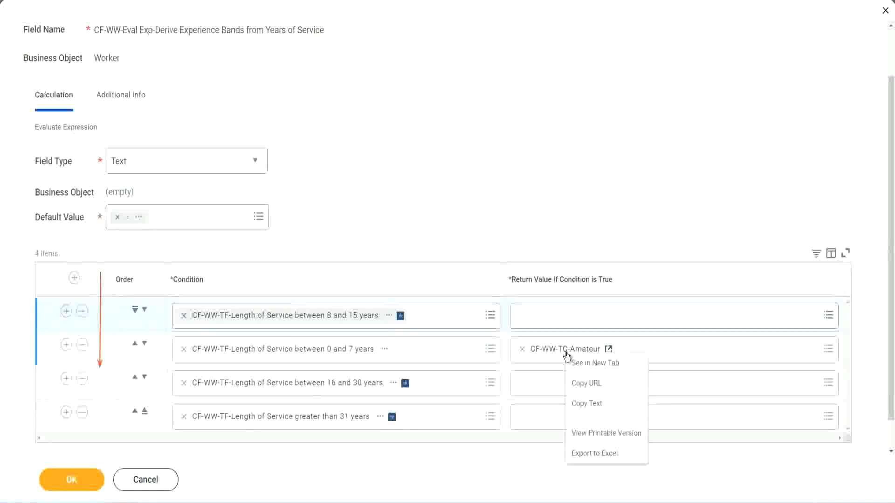
{"action": "left_click", "coordinate": [588, 404]}
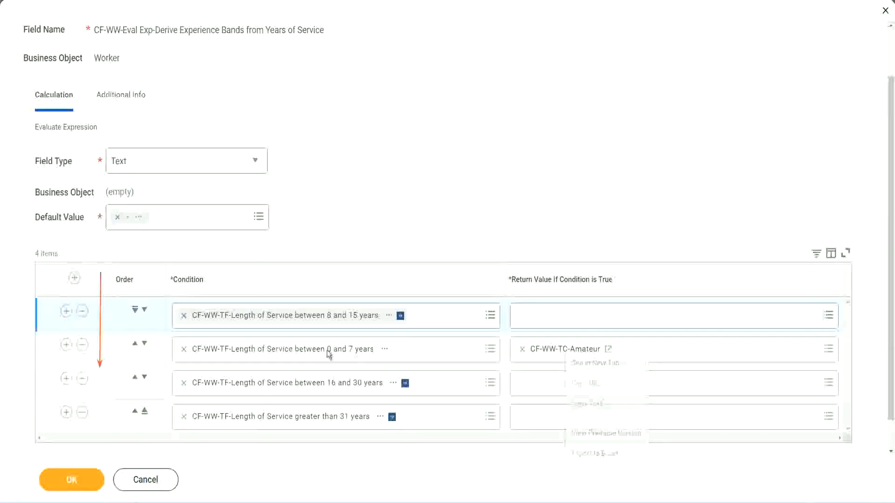
{"action": "left_click", "coordinate": [145, 310]}
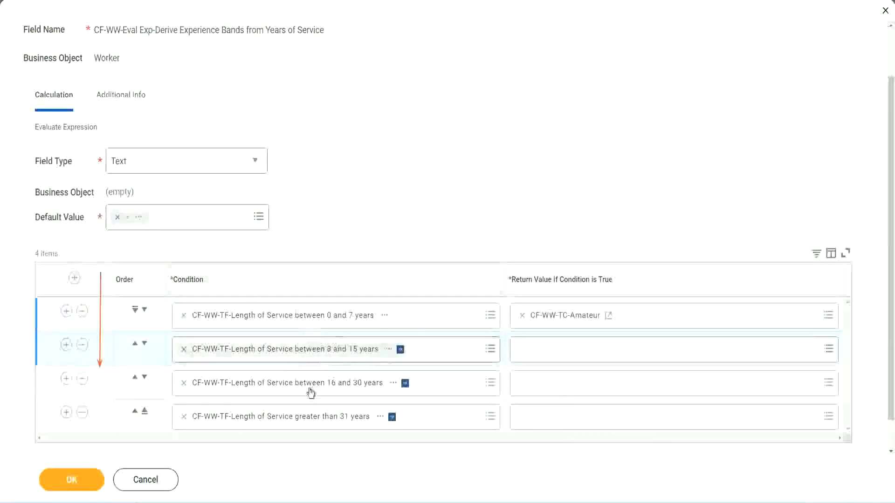
- Create a Global Text Constant field named CF-WW-TC-Experienced for the second row's return value
{"action": "left_click", "coordinate": [521, 347]}
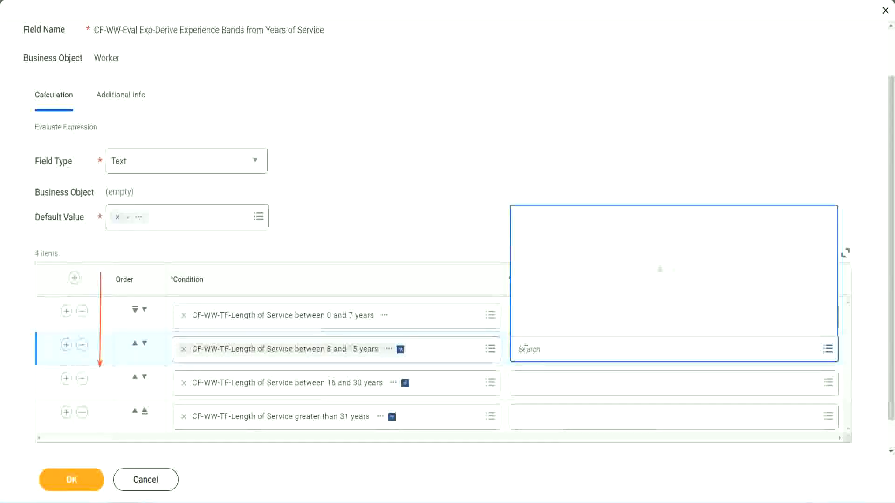
{"action": "left_click", "coordinate": [555, 326]}
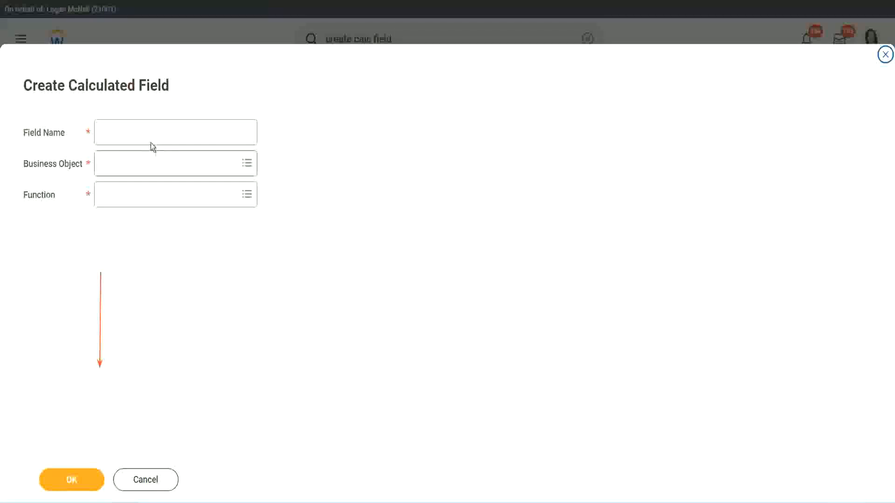
{"action": "left_click", "coordinate": [142, 131]}
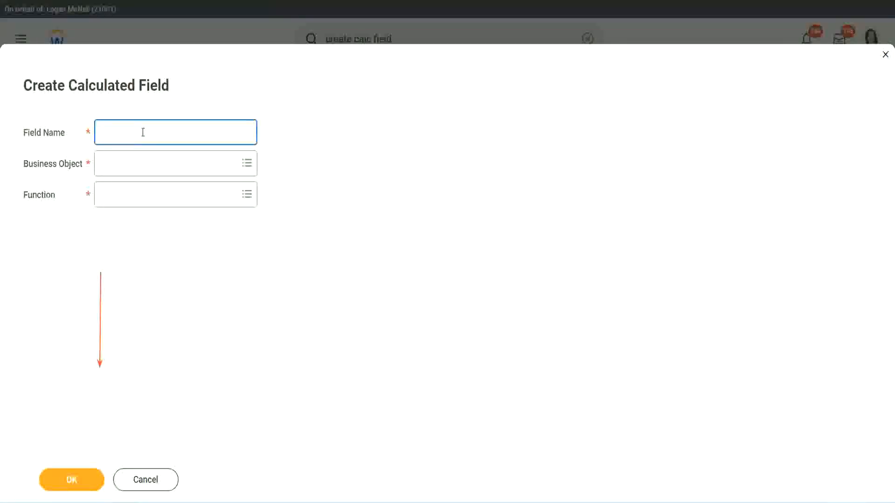
{"action": "key", "text": "ctrl+v"}
{"action": "double_click", "coordinate": [151, 133]}
{"action": "type", "text": "Exper"}
{"action": "type", "text": "ienced"}
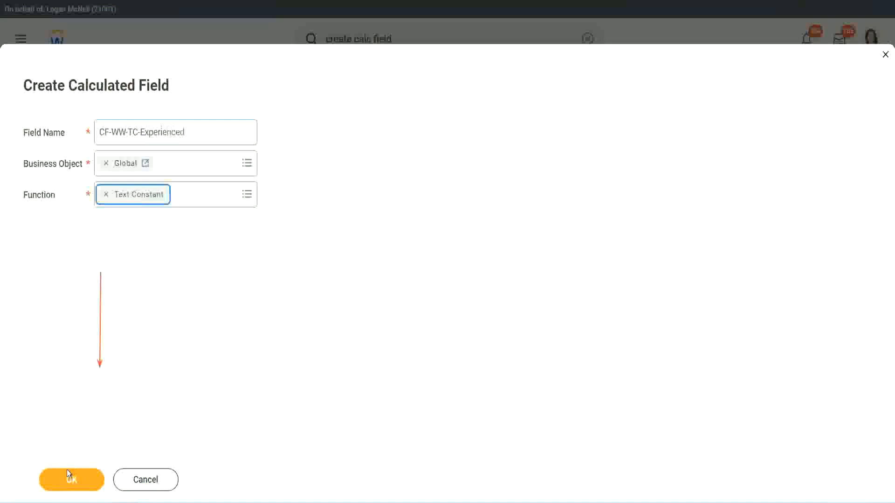
{"action": "left_click", "coordinate": [67, 473]}
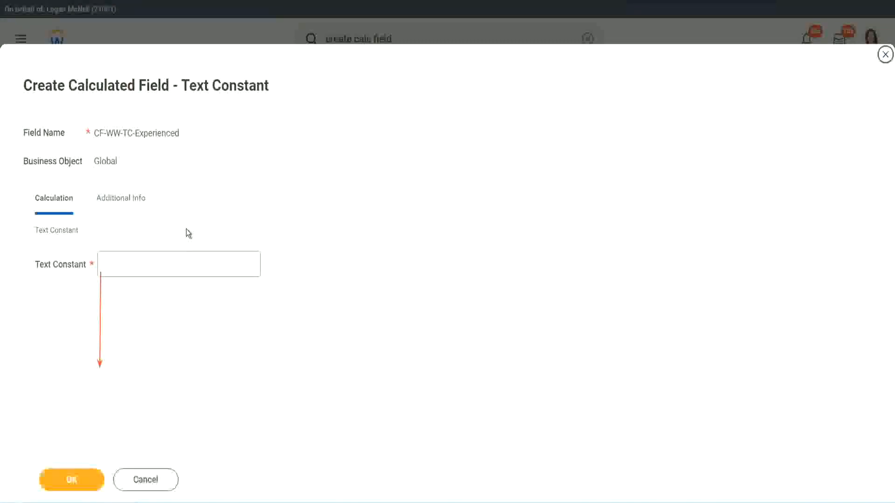
- Set the text constant to Experienced and save the field as the second row's return value
{"action": "left_click", "coordinate": [136, 263]}
{"action": "type", "text": "Ex"}
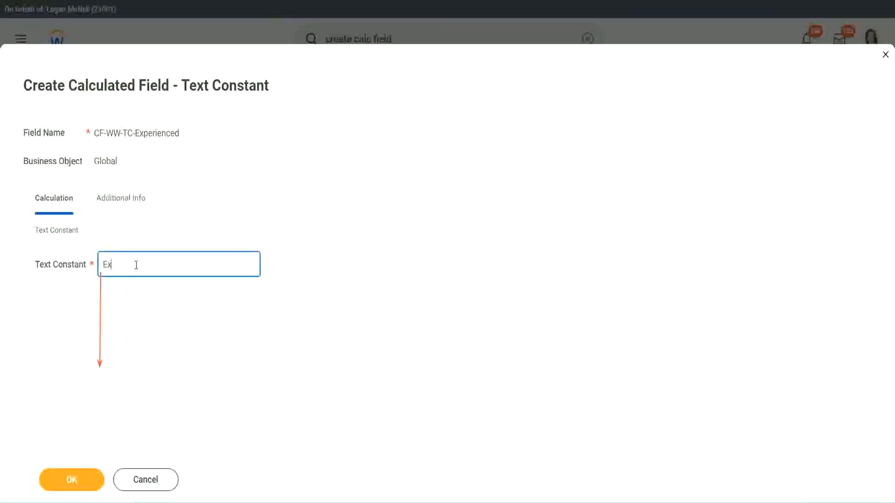
{"action": "type", "text": "perienced"}
{"action": "left_click", "coordinate": [74, 480]}
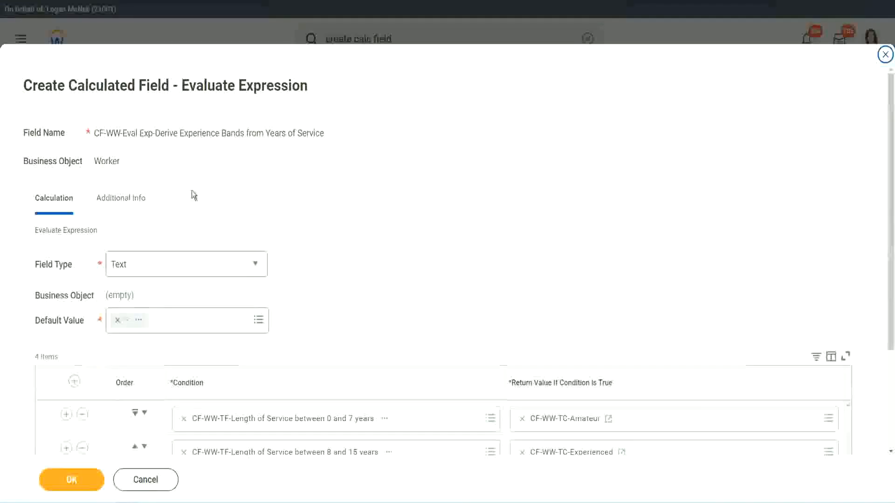
- Start a calculated field for the third row's return value with the copied name CF-WW-TC-Amateur, checking the band names in the Notepad++ notes
{"action": "scroll", "coordinate": [412, 242], "scroll_direction": "down", "scroll_amount": 3}
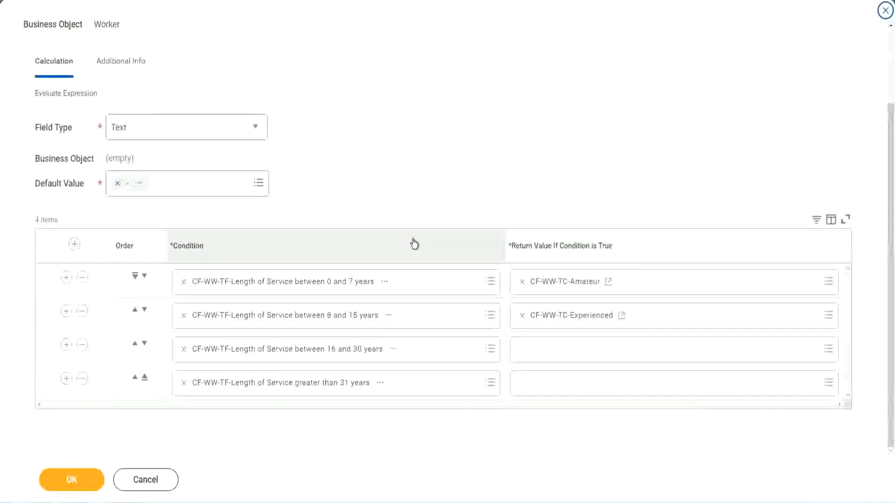
{"action": "left_click", "coordinate": [557, 351]}
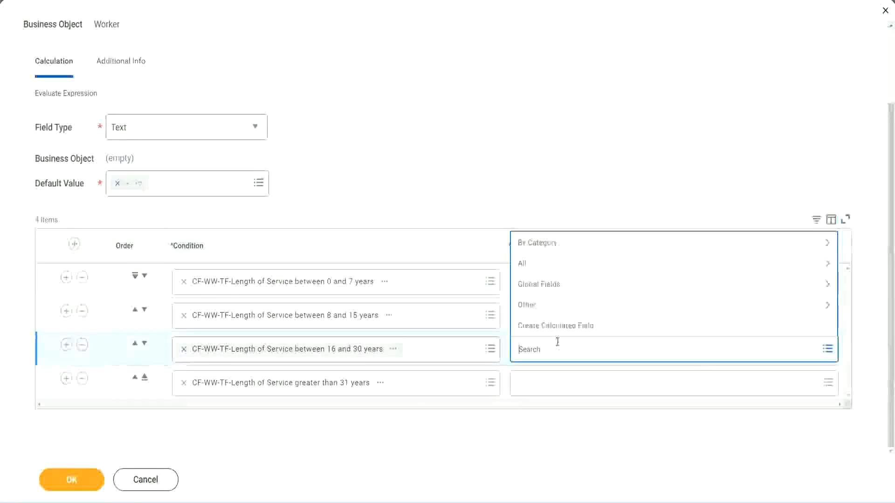
{"action": "left_click", "coordinate": [560, 326]}
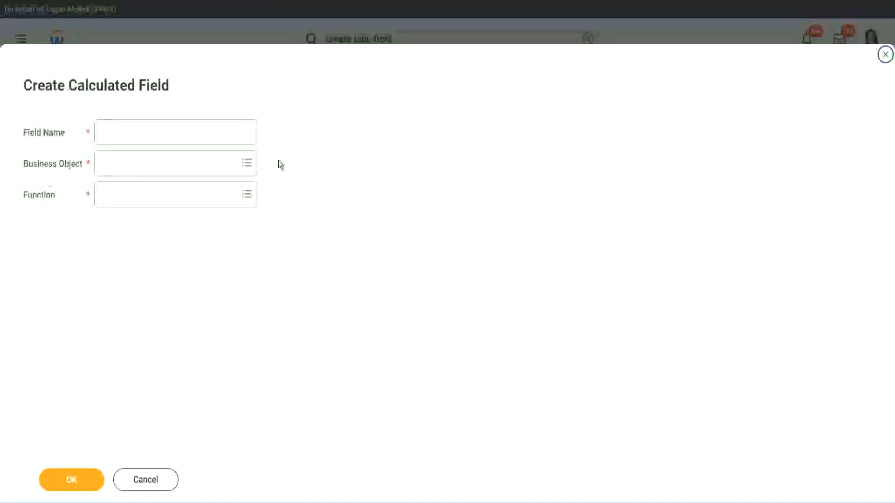
{"action": "left_click", "coordinate": [190, 132]}
{"action": "type", "text": "CF-WW-TC-Amateur"}
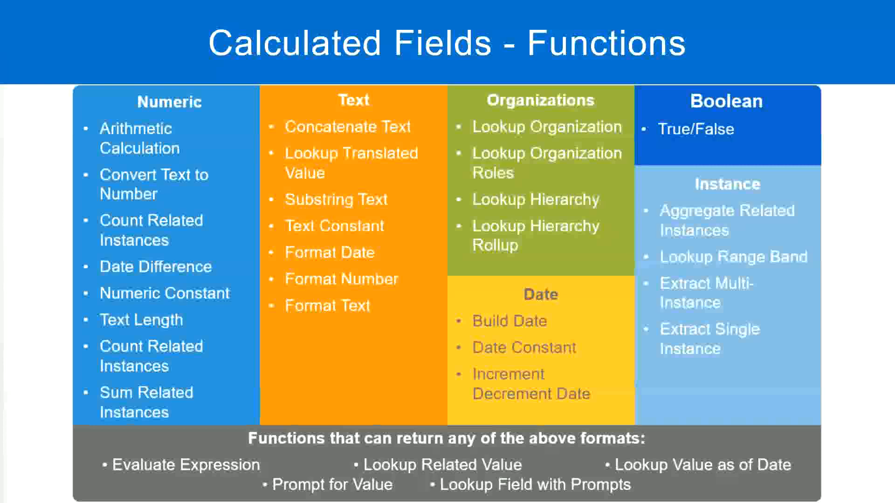
{"action": "key", "text": "alt+Tab"}
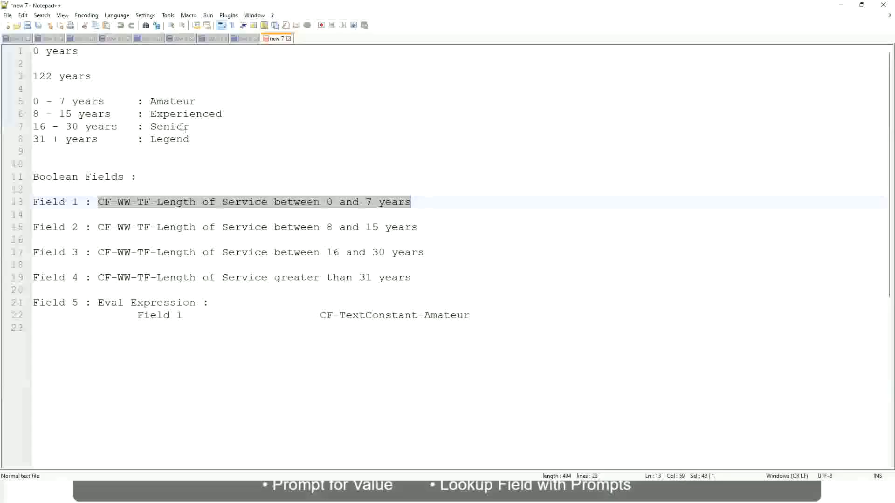
{"action": "key", "text": "alt+Tab"}
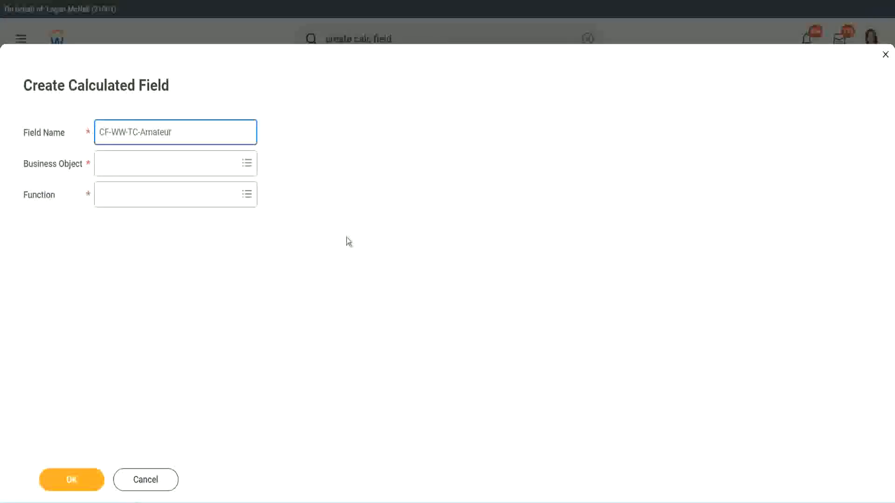
- Set the new field's business object to Global and change its name to CF-WW-TC-Senior
{"action": "left_click", "coordinate": [102, 164]}
{"action": "type", "text": "global"}
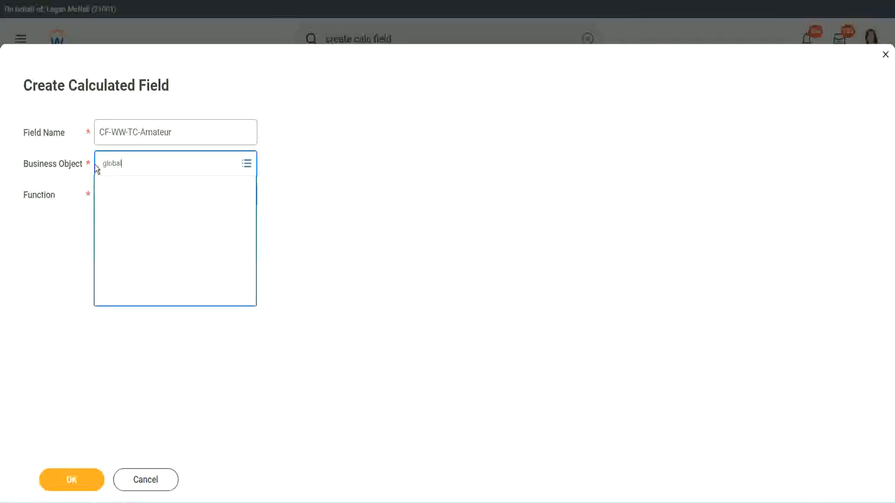
{"action": "key", "text": "Return"}
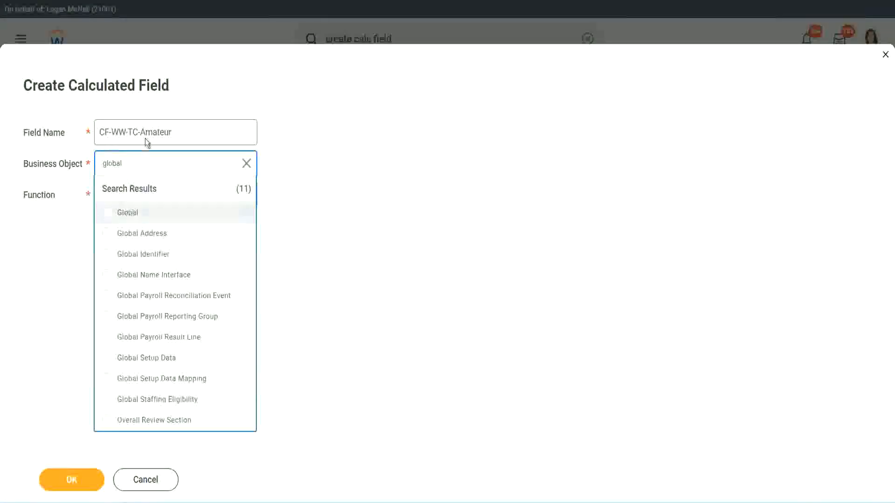
{"action": "left_click", "coordinate": [145, 138]}
{"action": "double_click", "coordinate": [144, 136]}
{"action": "type", "text": "S"}
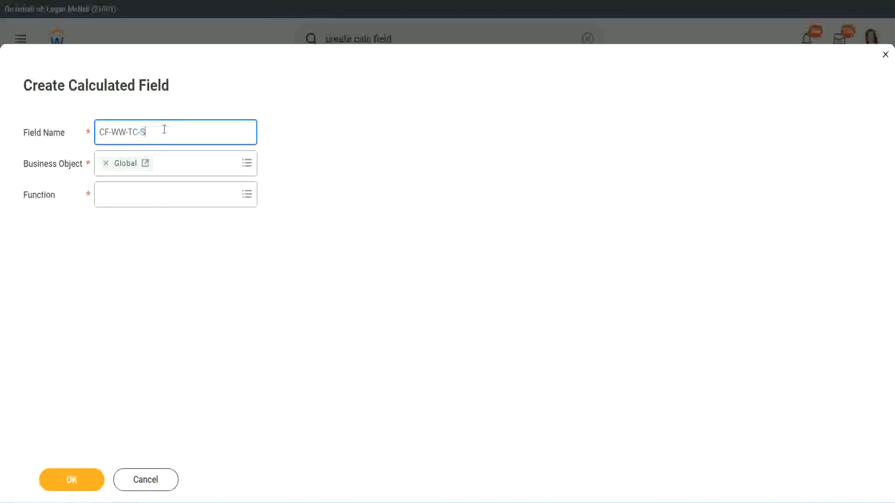
{"action": "type", "text": "enior"}
- Choose the Text Constant function, set its text to Senior, and save the field as the third row's return value
{"action": "left_click", "coordinate": [143, 203]}
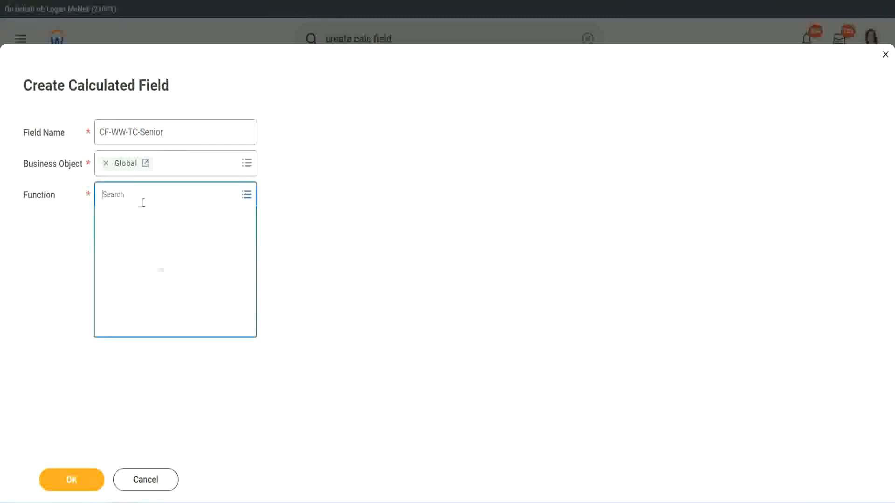
{"action": "type", "text": "tc"}
{"action": "key", "text": "Return"}
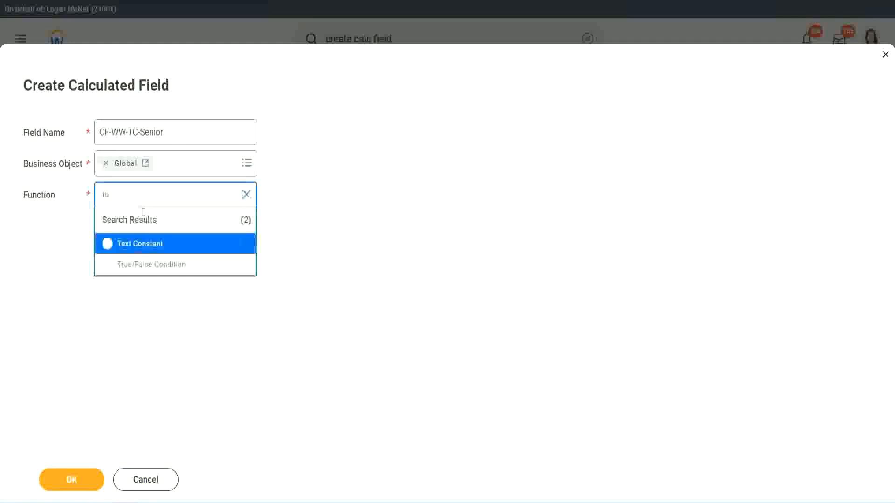
{"action": "left_click", "coordinate": [138, 243]}
{"action": "left_click", "coordinate": [82, 484]}
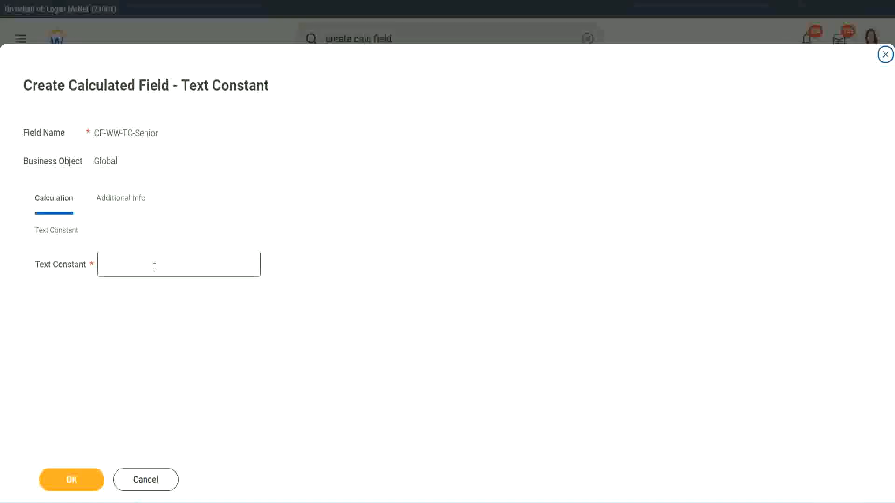
{"action": "left_click", "coordinate": [151, 261]}
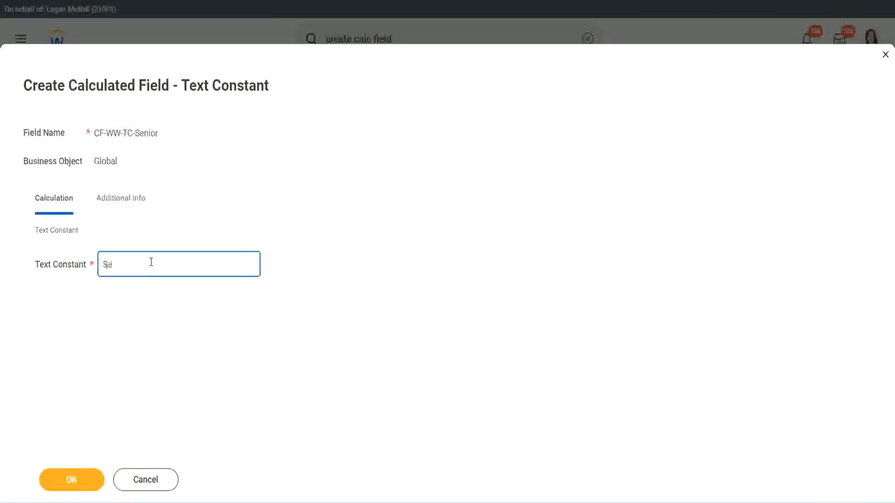
{"action": "left_click", "coordinate": [88, 471]}
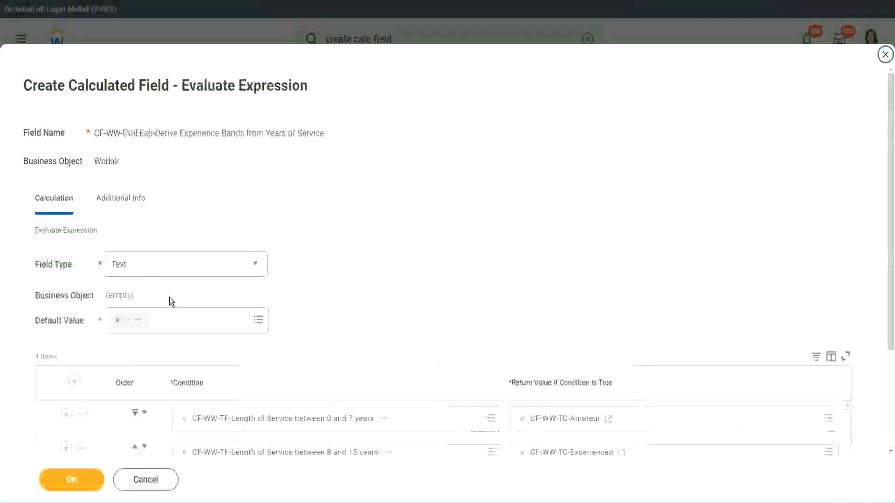
- Copy the third return value's name, CF-WW-TC-Senior, and start a calculated field for the fourth row's return value
{"action": "scroll", "coordinate": [647, 335], "scroll_direction": "down", "scroll_amount": 2}
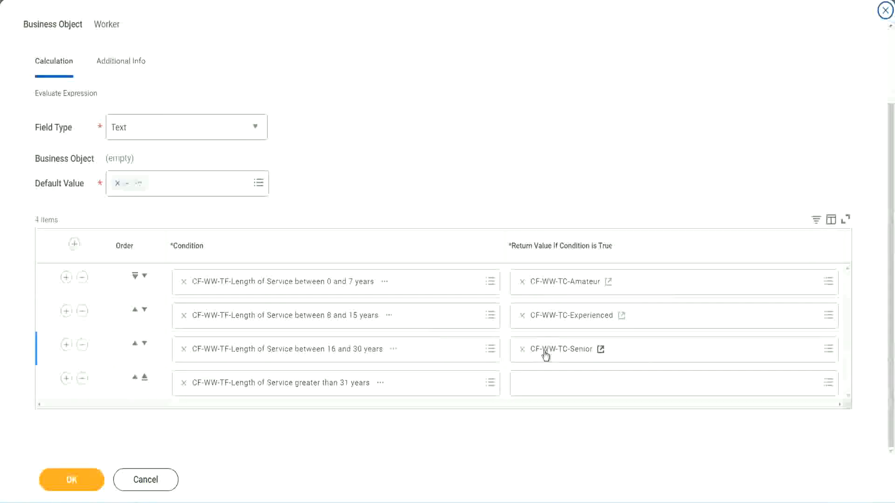
{"action": "right_click", "coordinate": [543, 354]}
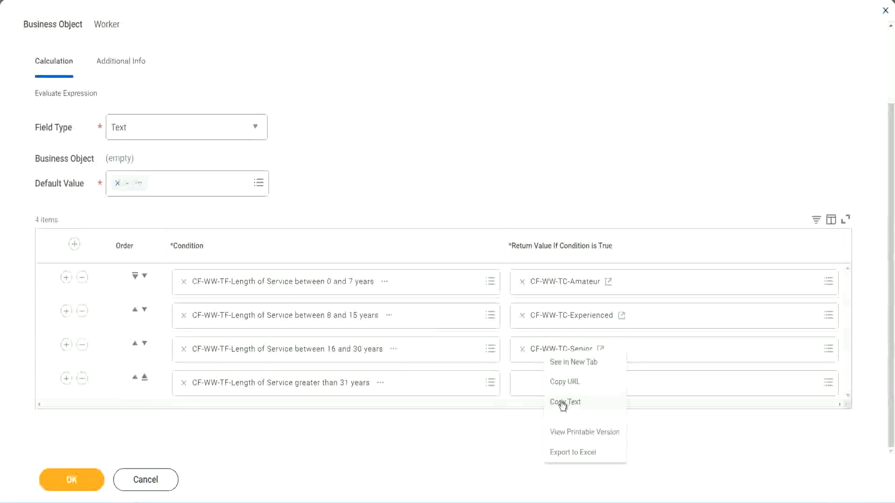
{"action": "left_click", "coordinate": [546, 391]}
{"action": "left_click", "coordinate": [544, 384]}
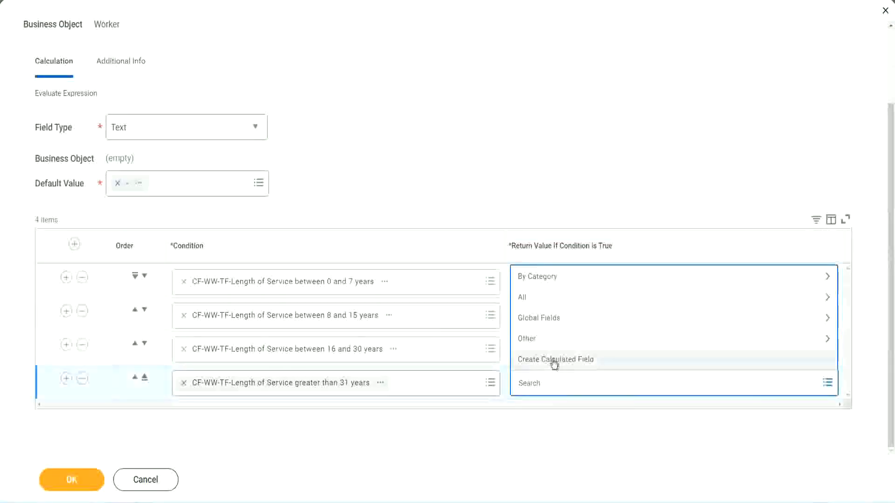
{"action": "left_click", "coordinate": [554, 362]}
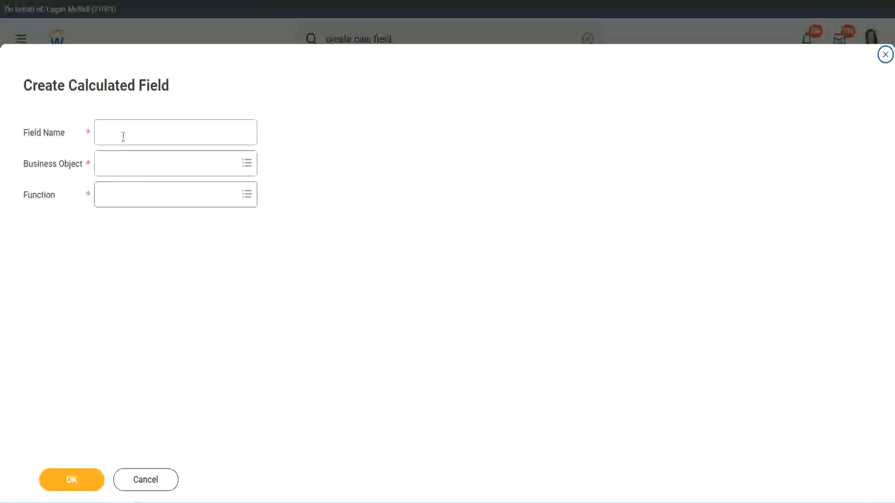
- Name the new field CF-WW-TC-Legend, based on the copied name, and set its business object to Global
{"action": "left_click", "coordinate": [123, 136]}
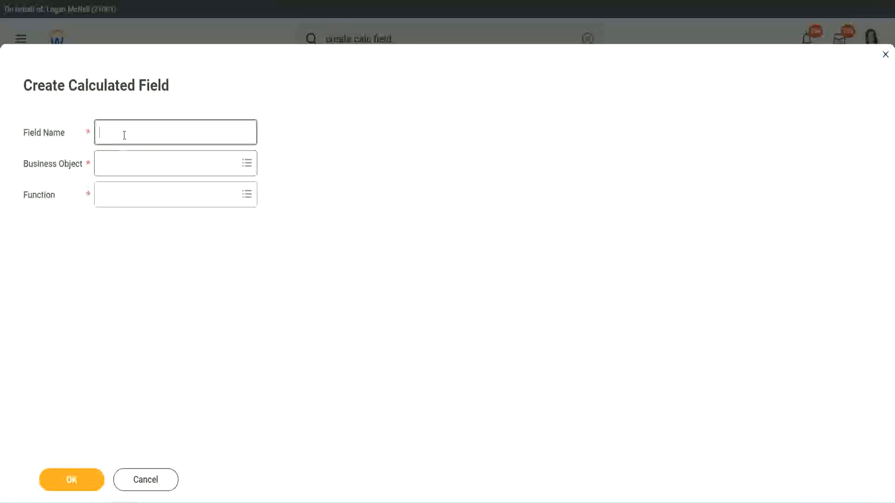
{"action": "type", "text": "CF-WW-TC-Senior"}
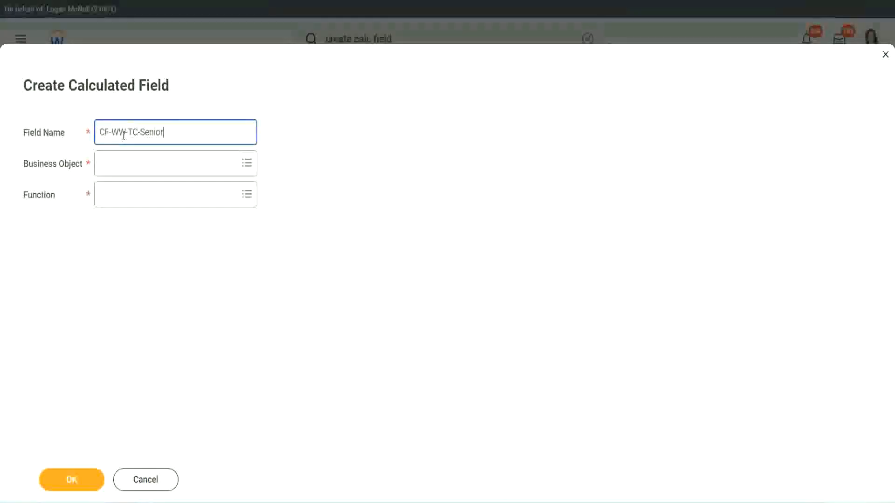
{"action": "key", "text": "ctrl+shift+Left"}
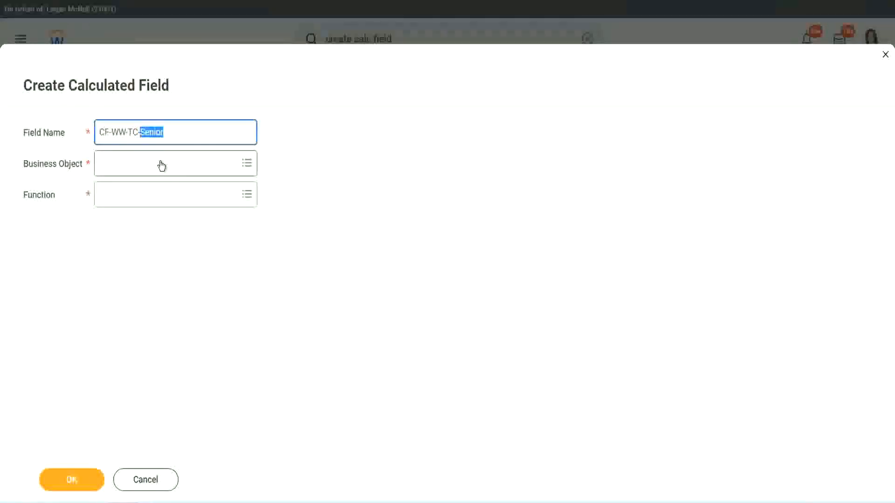
{"action": "type", "text": "Legend"}
{"action": "left_click", "coordinate": [125, 170]}
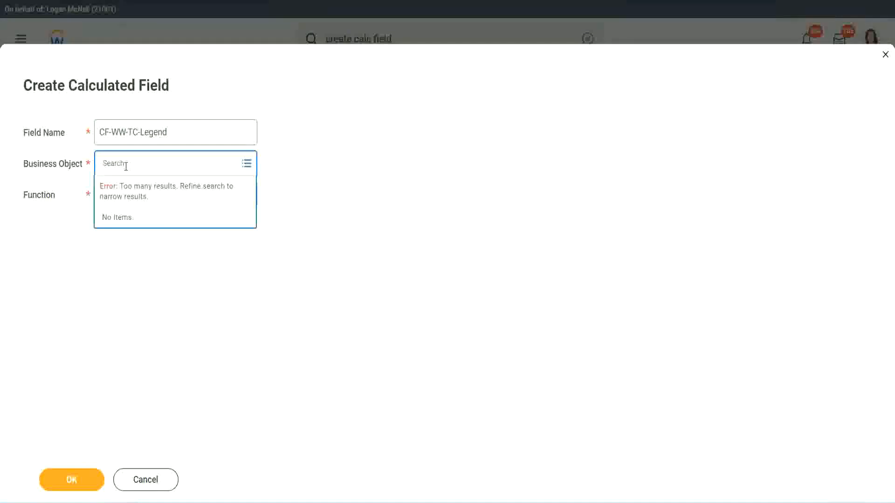
{"action": "type", "text": "global"}
{"action": "key", "text": "Return"}
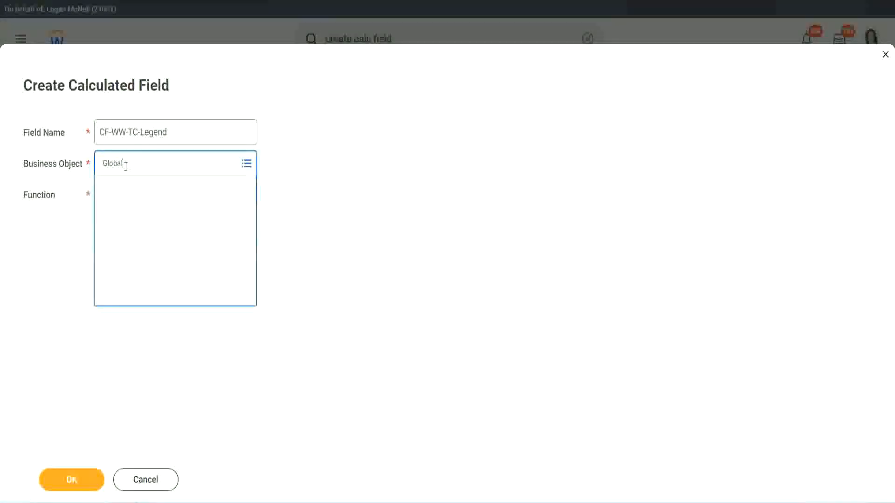
{"action": "left_click", "coordinate": [133, 215]}
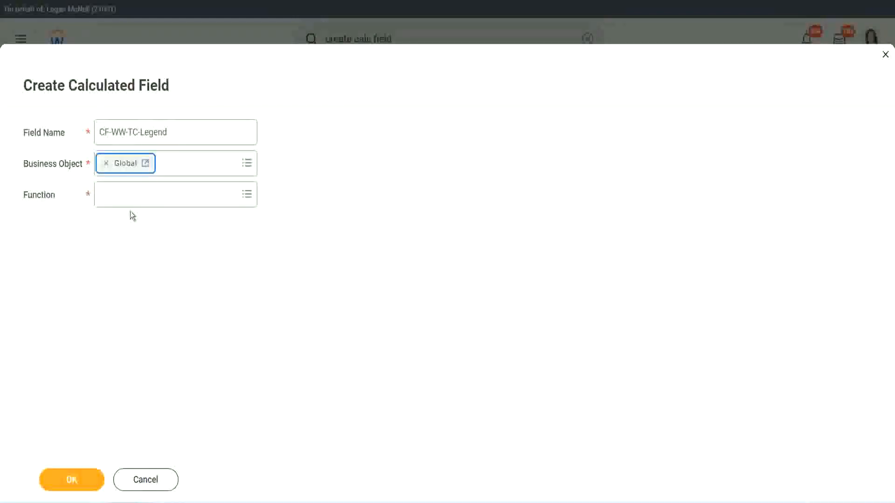
- Choose the Text Constant function, set its text to Legend, and save the field as the fourth row's return value
{"action": "left_click", "coordinate": [129, 196]}
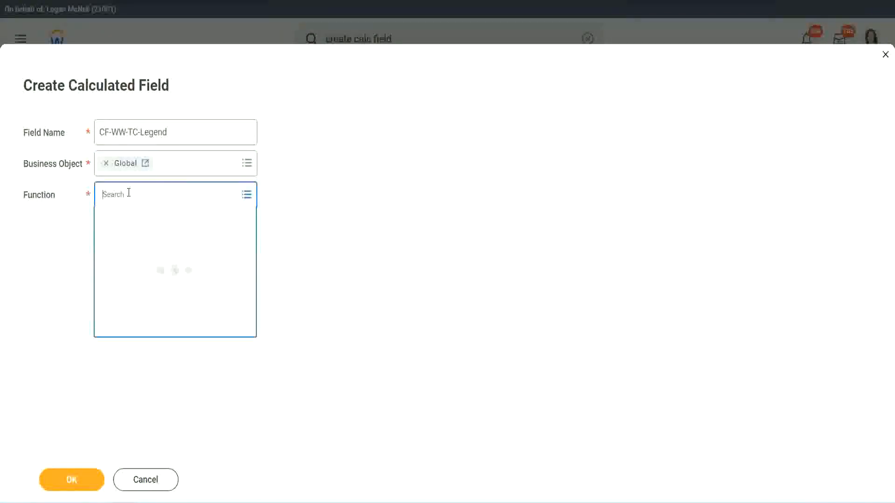
{"action": "type", "text": "tc"}
{"action": "key", "text": "Return"}
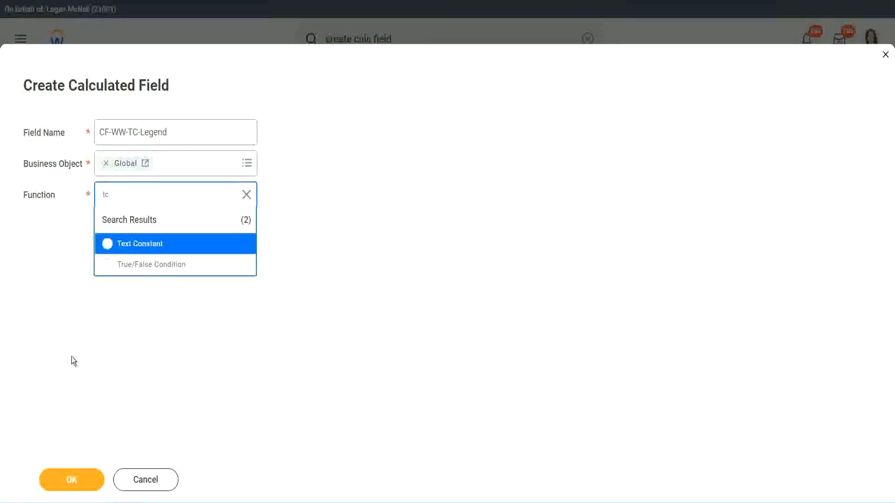
{"action": "left_click", "coordinate": [168, 244]}
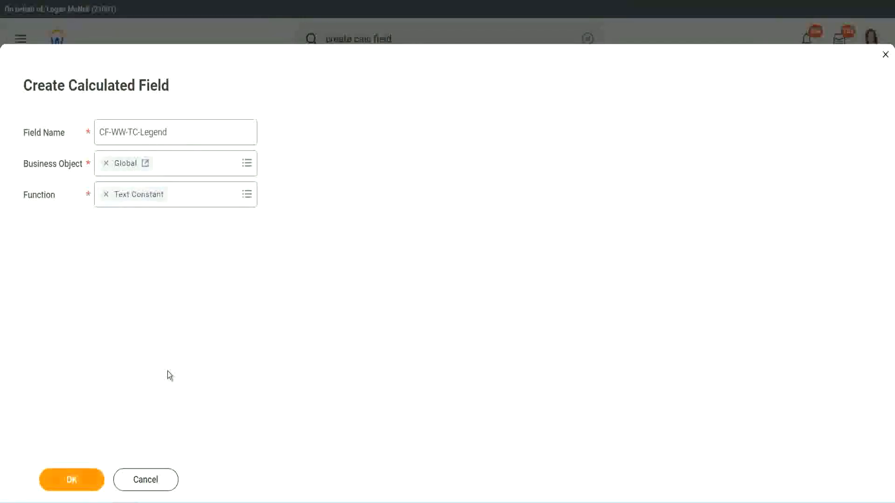
{"action": "left_click", "coordinate": [122, 255]}
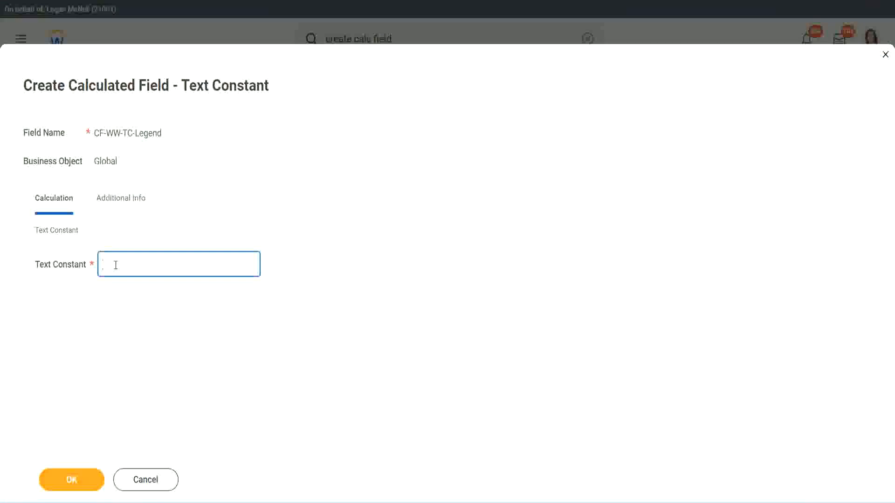
{"action": "type", "text": "Legend"}
{"action": "left_click", "coordinate": [72, 480]}
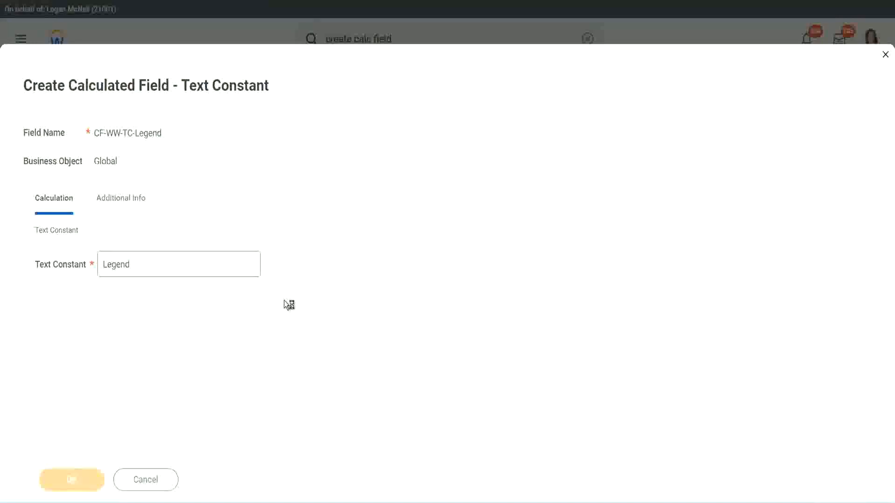
- Review the field type and the four condition and return value rows, and save the Evaluate Expression field
{"action": "scroll", "coordinate": [474, 251], "scroll_direction": "down", "scroll_amount": 3}
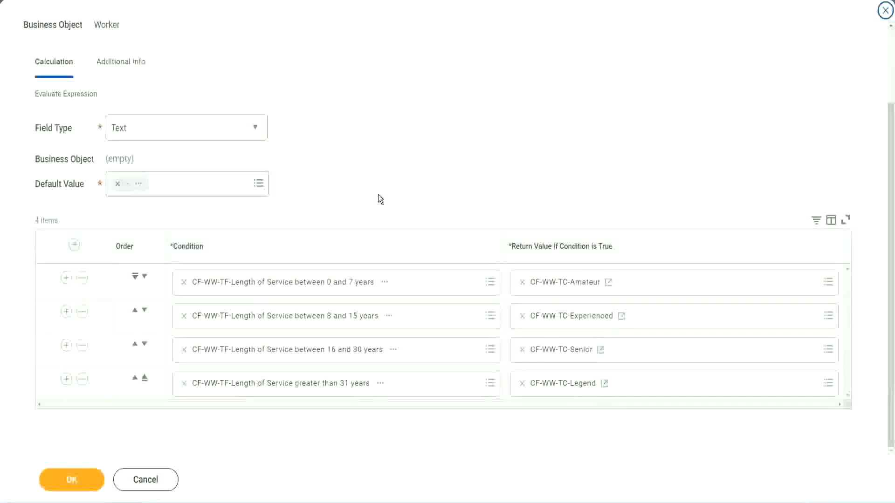
{"action": "scroll", "coordinate": [379, 188], "scroll_direction": "up", "scroll_amount": 1}
{"action": "scroll", "coordinate": [379, 187], "scroll_direction": "up", "scroll_amount": 1}
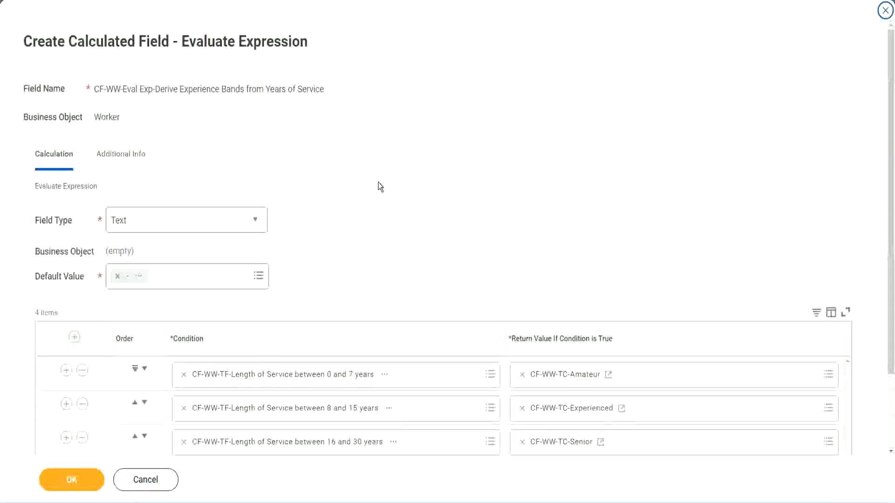
{"action": "scroll", "coordinate": [378, 186], "scroll_direction": "down", "scroll_amount": 2}
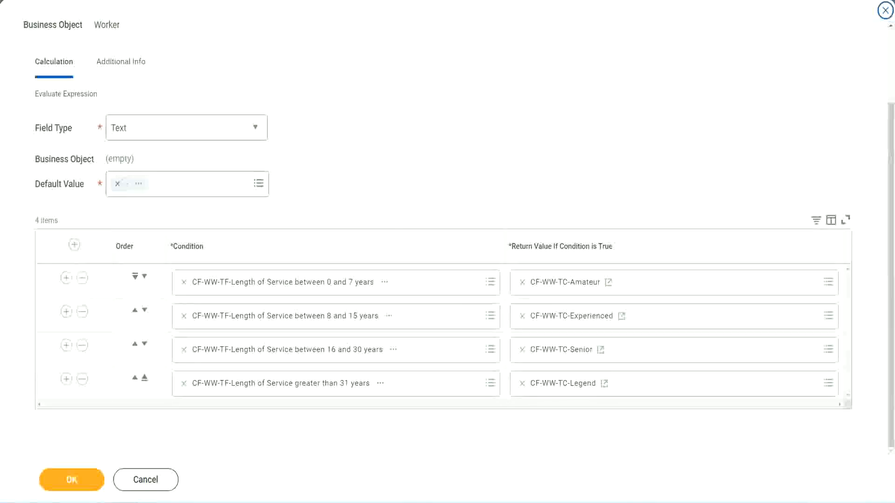
{"action": "left_click_drag", "start_coordinate": [574, 131], "coordinate": [580, 225]}
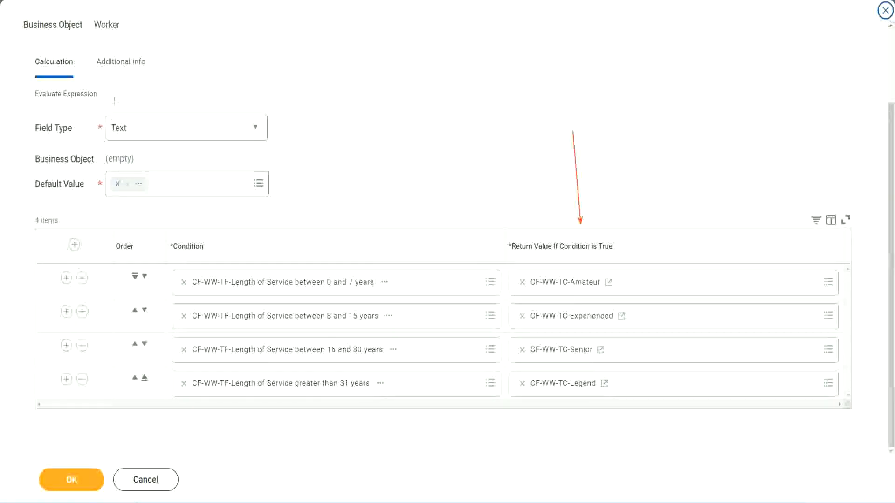
{"action": "left_click_drag", "start_coordinate": [111, 81], "coordinate": [116, 112]}
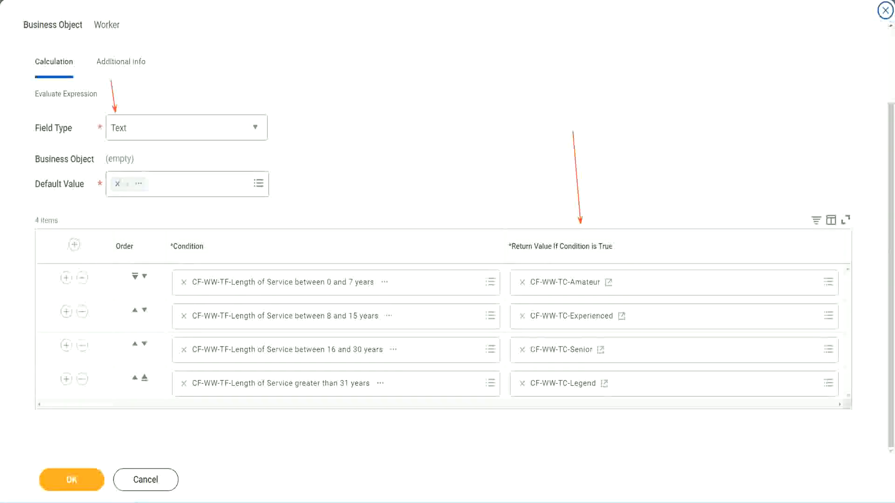
{"action": "left_click", "coordinate": [77, 477]}
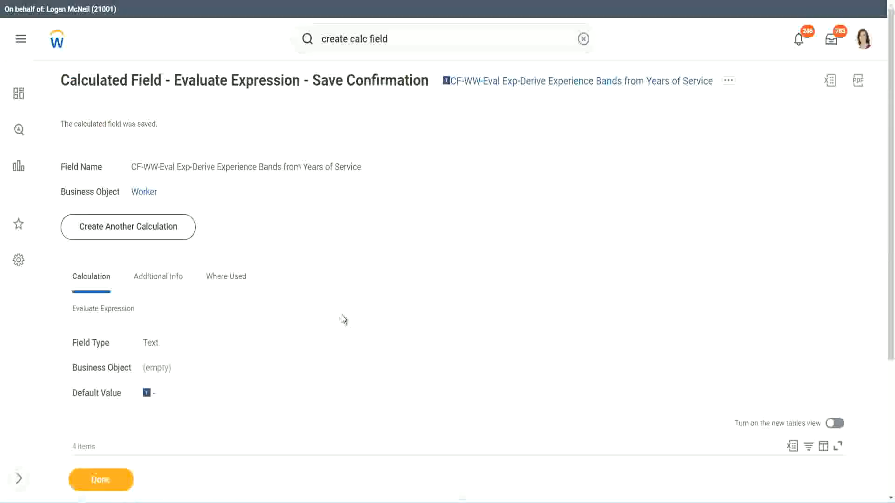
- Check the saved field's definition, copy its name, and open the WW Employee Details custom report for editing
{"action": "scroll", "coordinate": [342, 315], "scroll_direction": "down", "scroll_amount": 4}
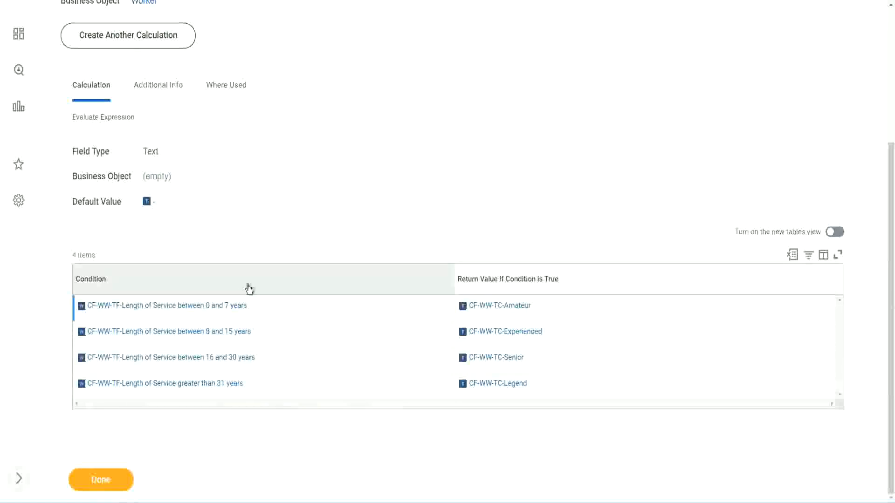
{"action": "scroll", "coordinate": [301, 189], "scroll_direction": "up", "scroll_amount": 4}
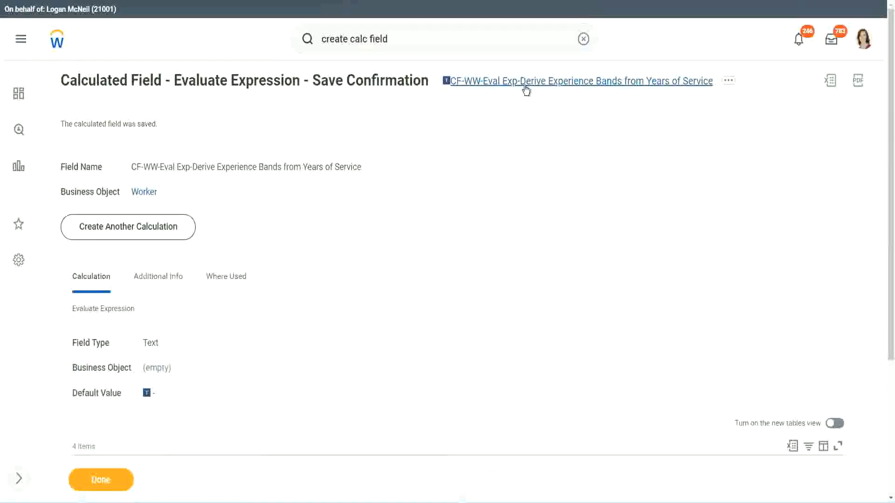
{"action": "left_click", "coordinate": [543, 139]}
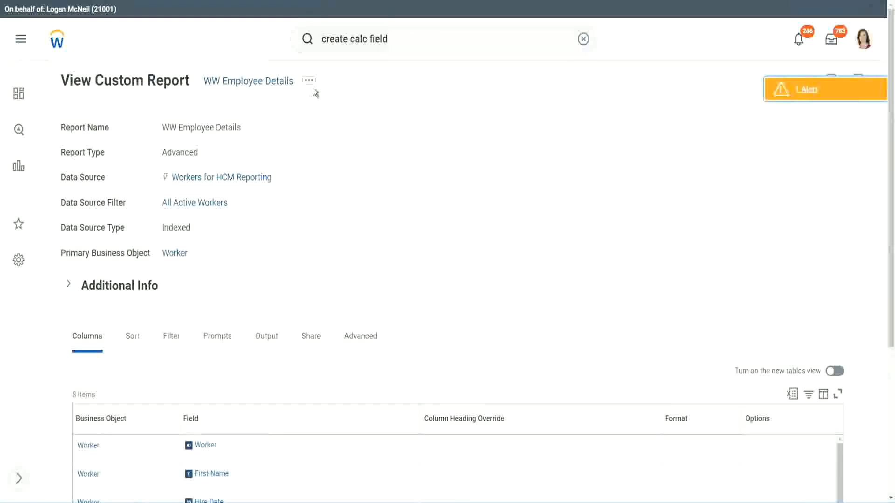
{"action": "left_click", "coordinate": [311, 84]}
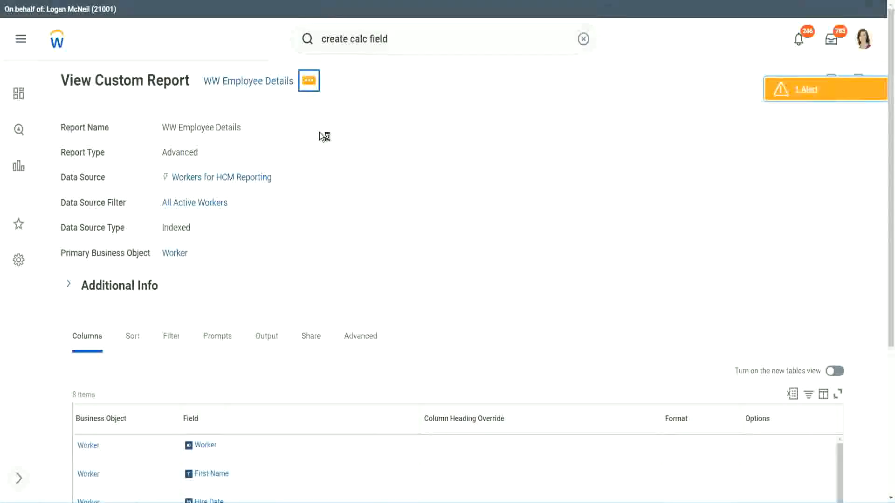
{"action": "mouse_move", "coordinate": [365, 129]}
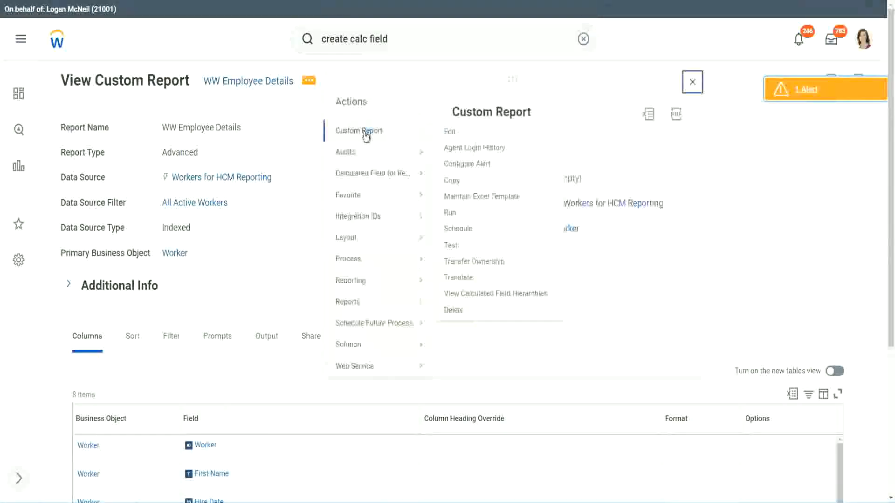
{"action": "left_click", "coordinate": [456, 135]}
- Add a Worker column at the end of the report with the field CF-WW-Eval Exp-Derive Experience Bands from Years of Service
{"action": "scroll", "coordinate": [326, 202], "scroll_direction": "down", "scroll_amount": 4}
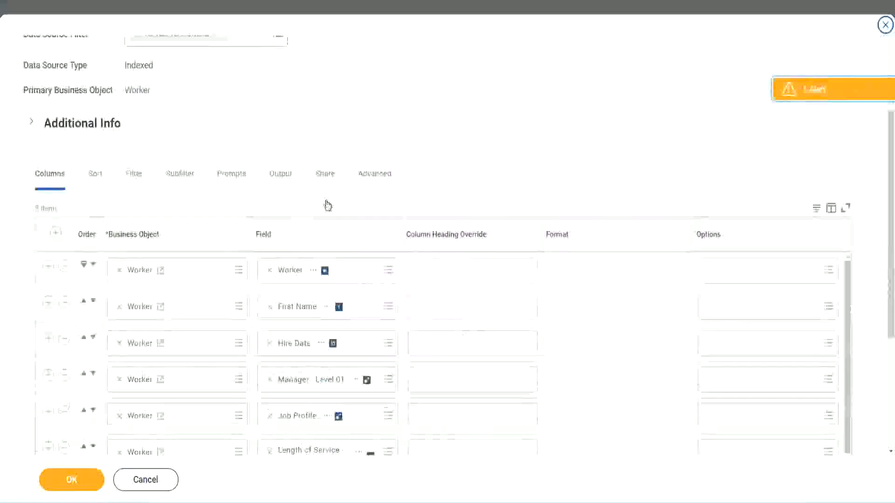
{"action": "scroll", "coordinate": [327, 205], "scroll_direction": "down", "scroll_amount": 2}
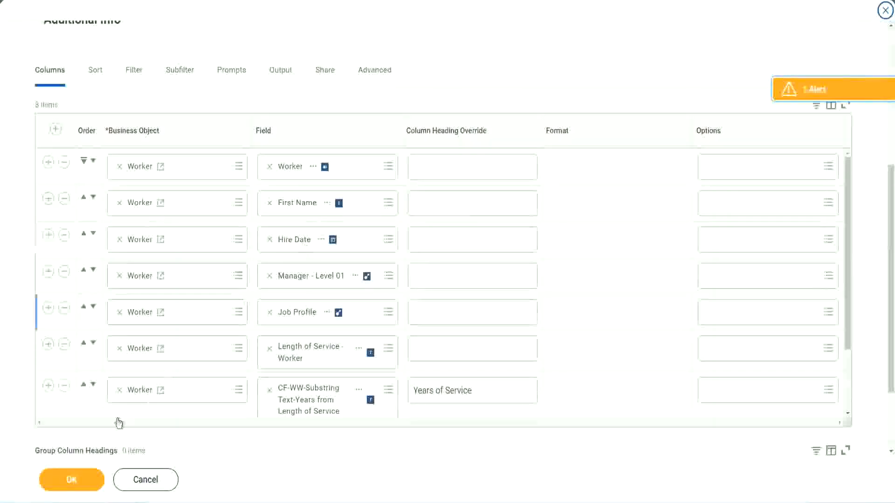
{"action": "left_click", "coordinate": [48, 386]}
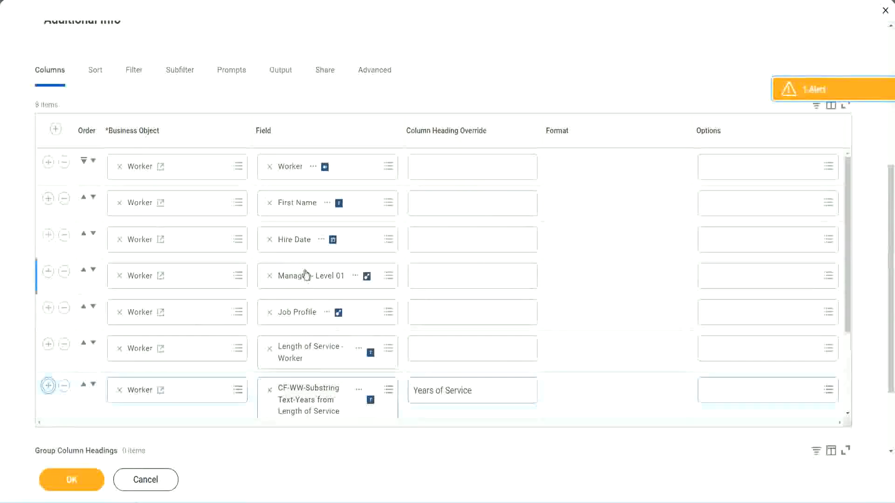
{"action": "scroll", "coordinate": [469, 306], "scroll_direction": "down", "scroll_amount": 2}
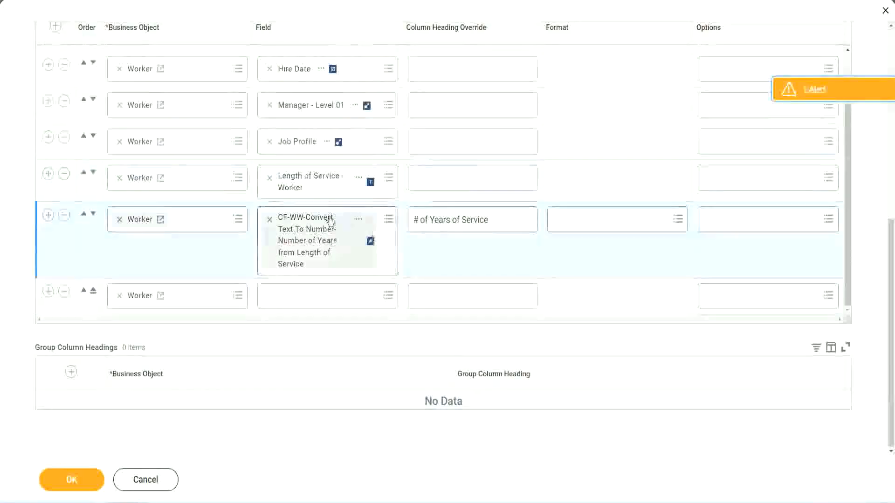
{"action": "left_click", "coordinate": [292, 295]}
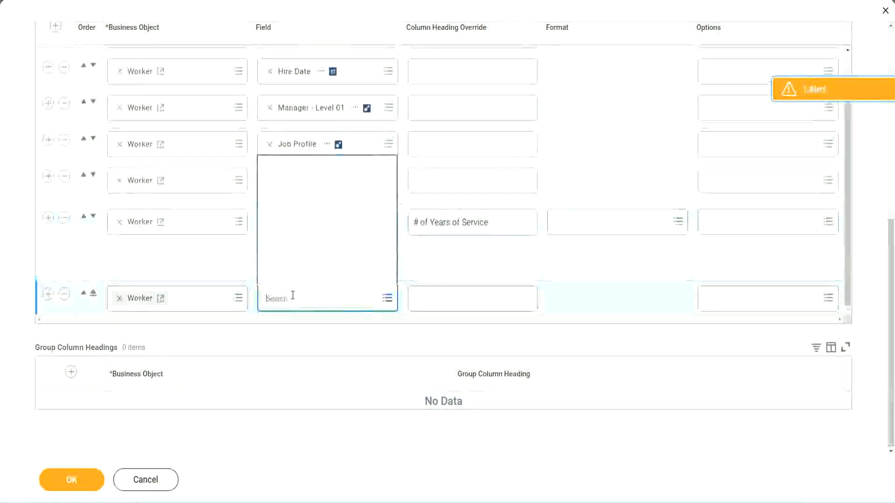
{"action": "key", "text": "ctrl+v"}
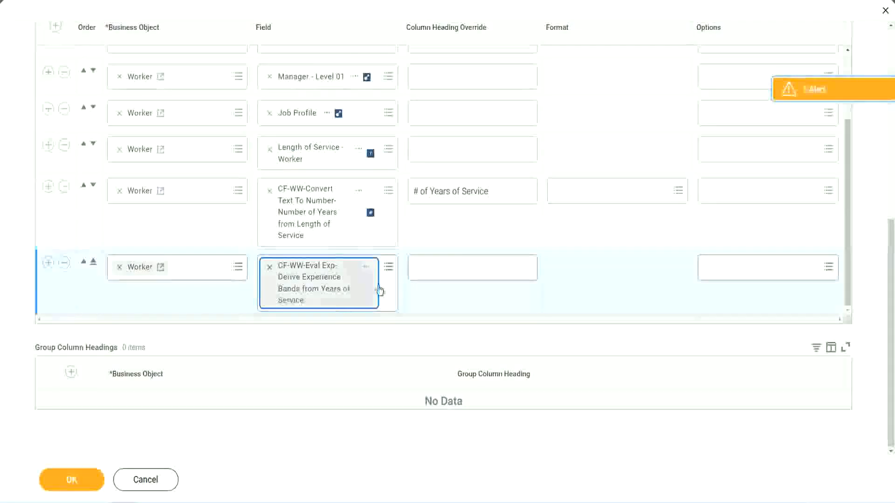
- Set the new column's heading override to Experience Bands and save the report definition
{"action": "left_click", "coordinate": [456, 269]}
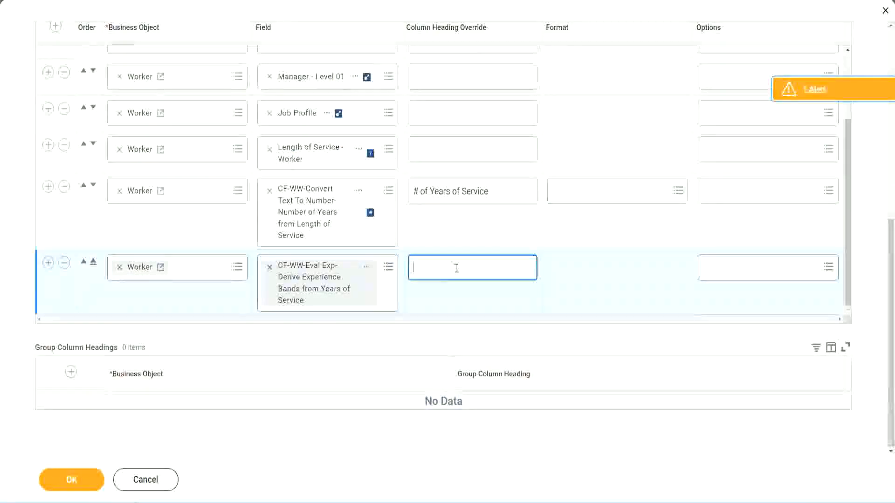
{"action": "type", "text": "E"}
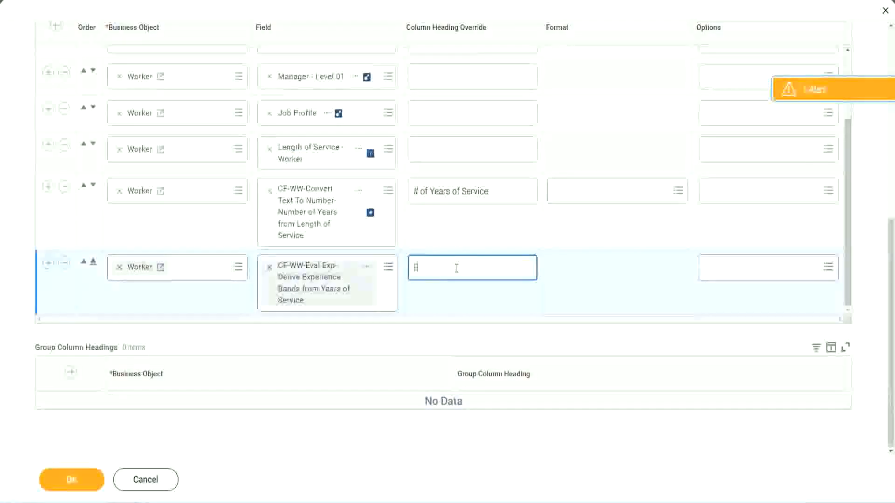
{"action": "type", "text": "xperience"}
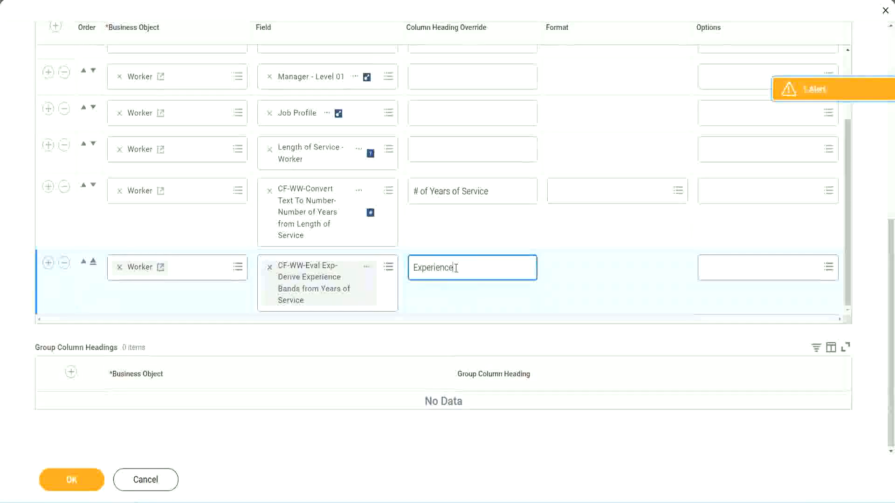
{"action": "type", "text": " Bands"}
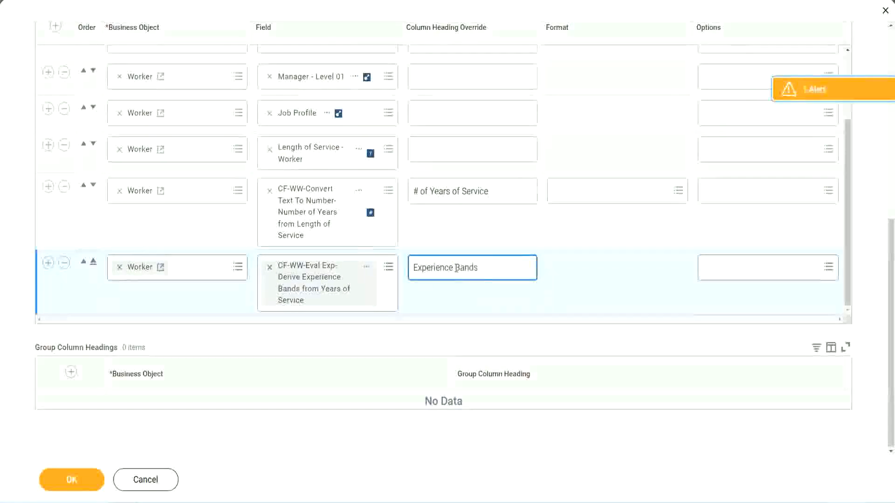
{"action": "left_click", "coordinate": [85, 480]}
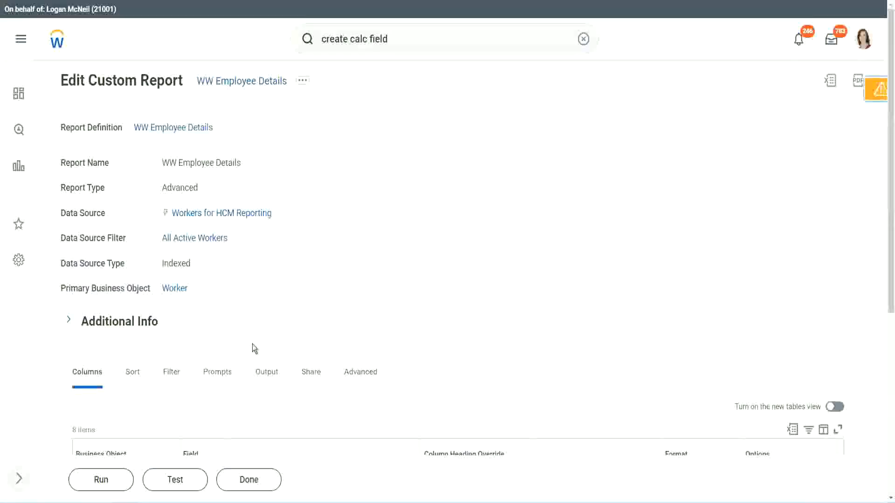
- Run the WW Employee Details report with all prompts blank and check the first worker's number of years of service
{"action": "scroll", "coordinate": [200, 396], "scroll_direction": "down", "scroll_amount": 5}
{"action": "left_click", "coordinate": [104, 480]}
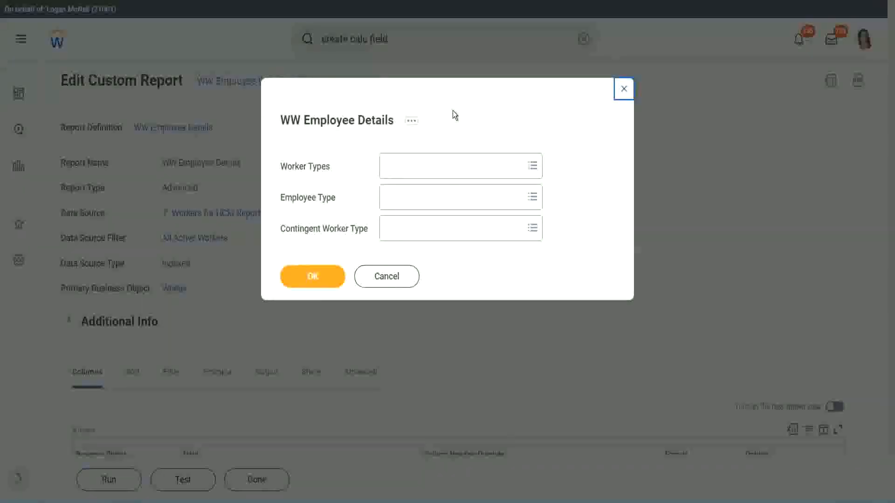
{"action": "left_click", "coordinate": [310, 276]}
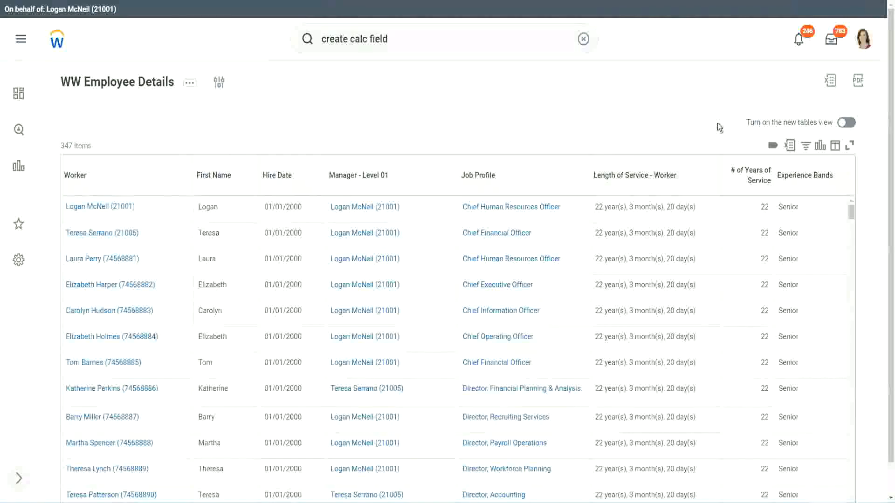
{"action": "scroll", "coordinate": [717, 123], "scroll_direction": "down", "scroll_amount": 1}
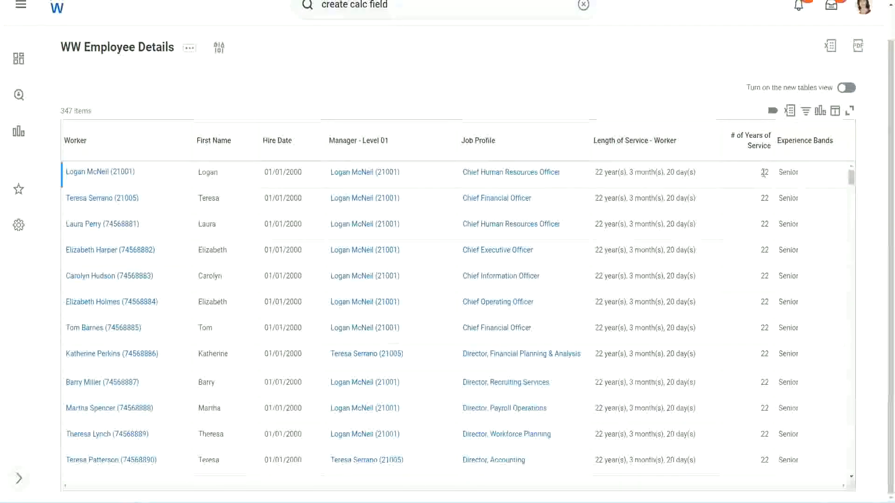
{"action": "double_click", "coordinate": [764, 172]}
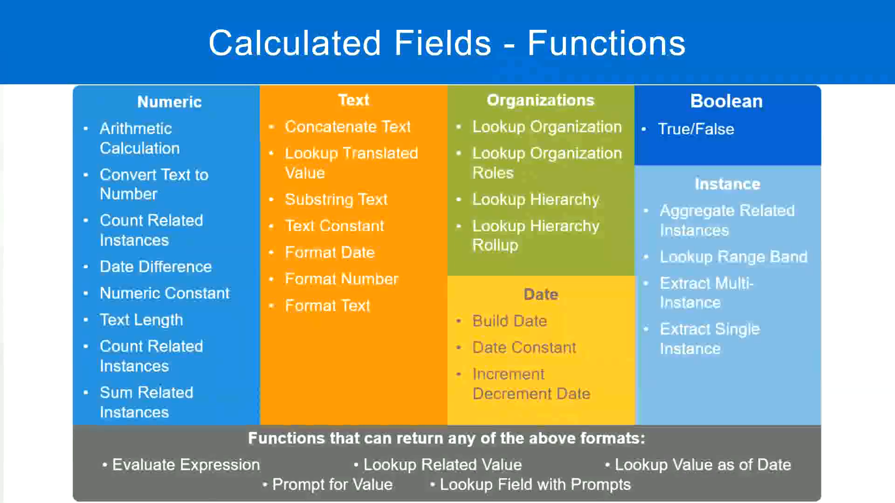
- Switch to the Notepad++ notes and check the 16 - 30 years range against its Senior band
{"action": "key", "text": "alt+Tab"}
{"action": "left_click", "coordinate": [230, 163]}
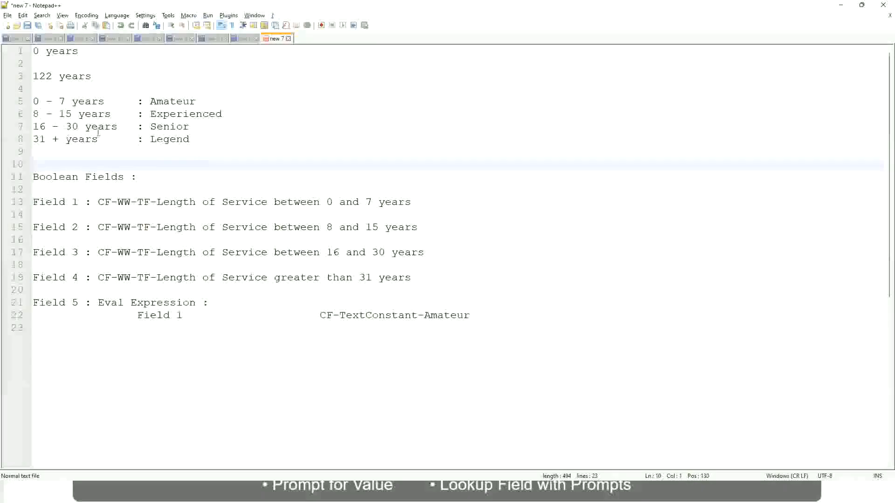
{"action": "left_click", "coordinate": [156, 126]}
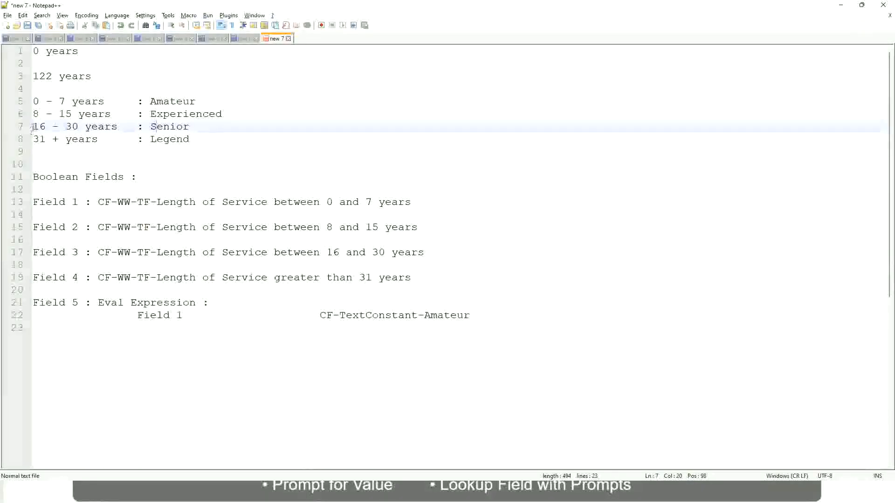
{"action": "left_click_drag", "start_coordinate": [32, 126], "coordinate": [87, 127]}
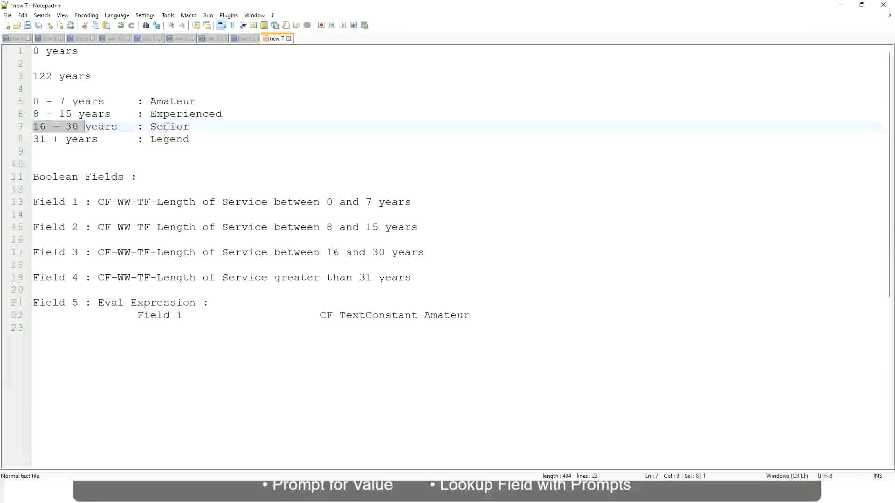
{"action": "double_click", "coordinate": [167, 126]}
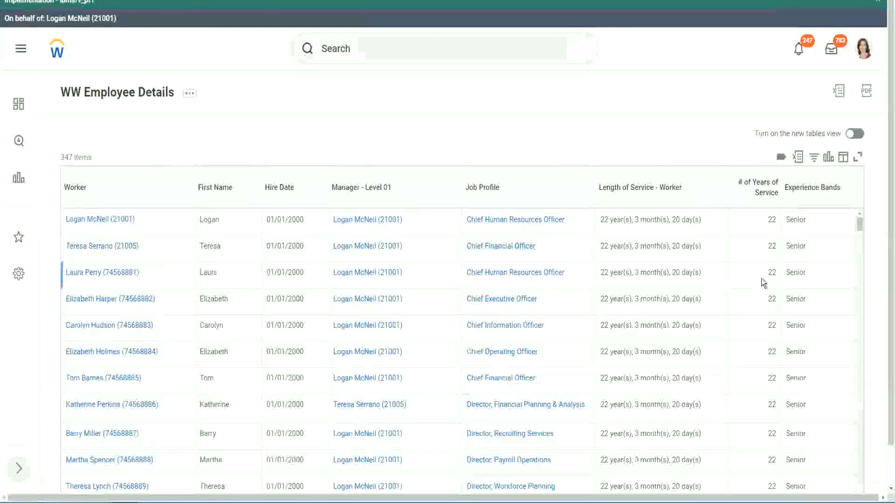
- Return to the report results in Workday and compare each worker's years of service with the assigned experience band
{"action": "scroll", "coordinate": [764, 279], "scroll_direction": "down", "scroll_amount": 2}
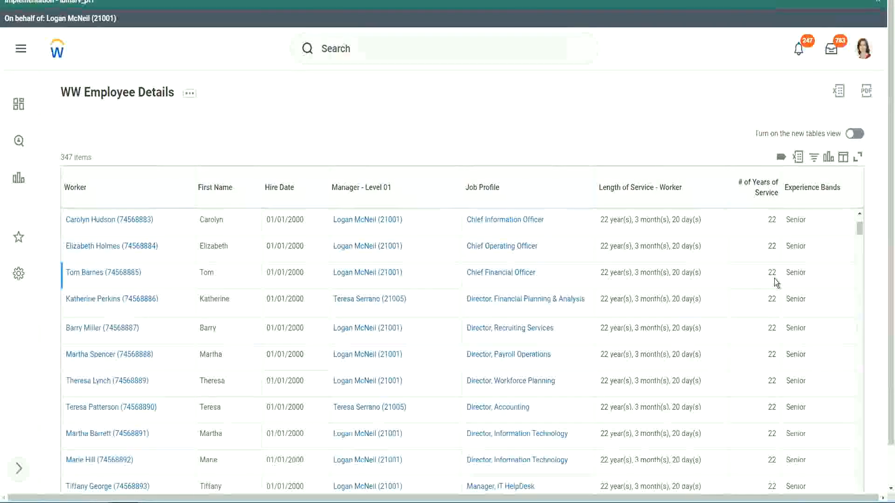
{"action": "scroll", "coordinate": [774, 284], "scroll_direction": "down", "scroll_amount": 5}
{"action": "scroll", "coordinate": [782, 312], "scroll_direction": "down", "scroll_amount": 5}
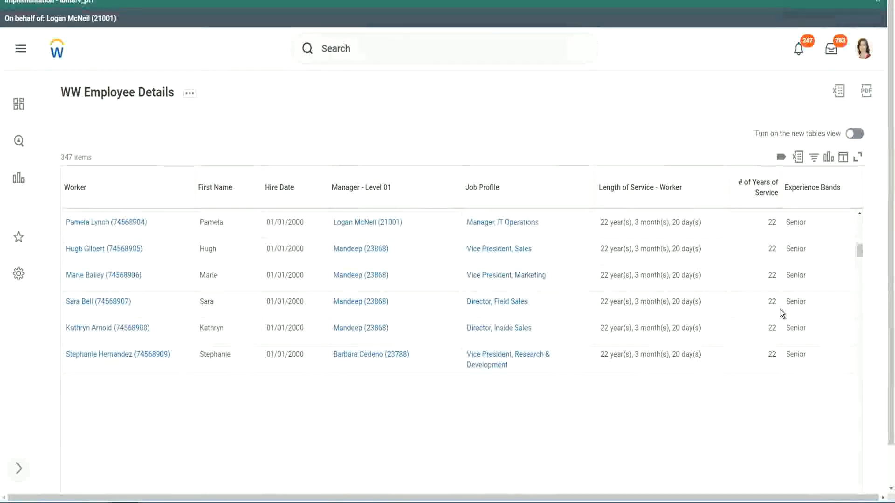
{"action": "scroll", "coordinate": [793, 321], "scroll_direction": "down", "scroll_amount": 2}
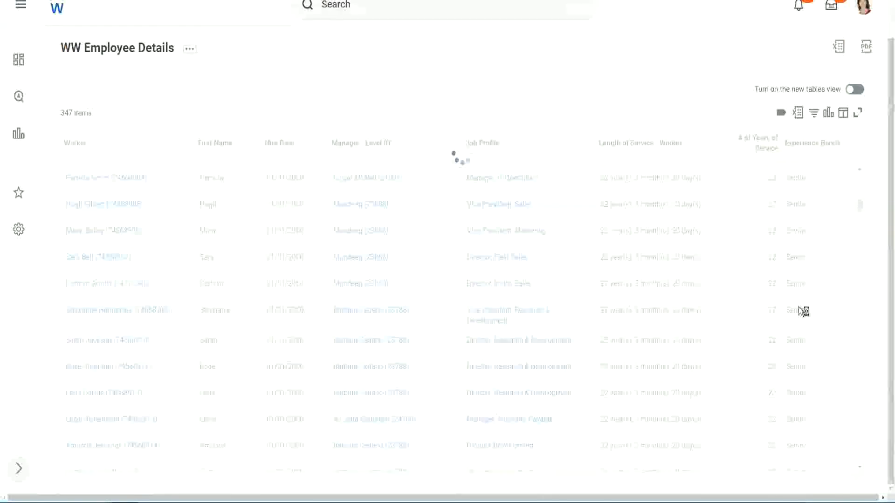
{"action": "scroll", "coordinate": [829, 262], "scroll_direction": "down", "scroll_amount": 5}
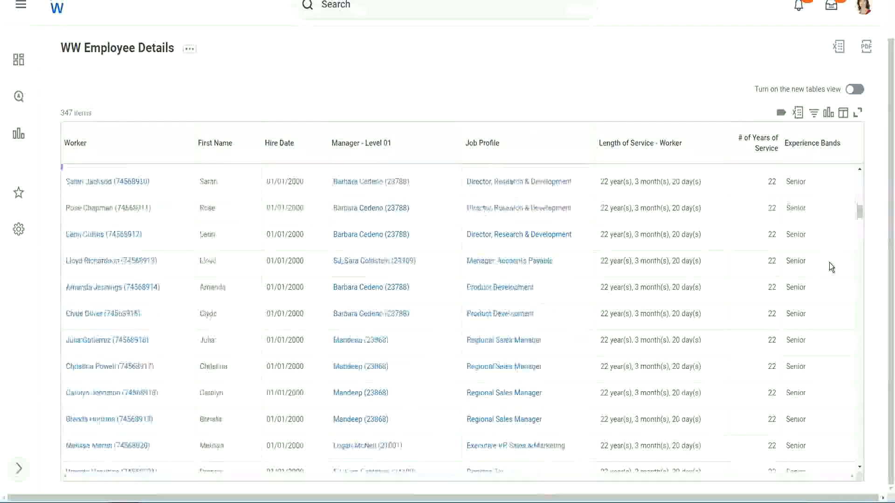
{"action": "scroll", "coordinate": [829, 263], "scroll_direction": "down", "scroll_amount": 4}
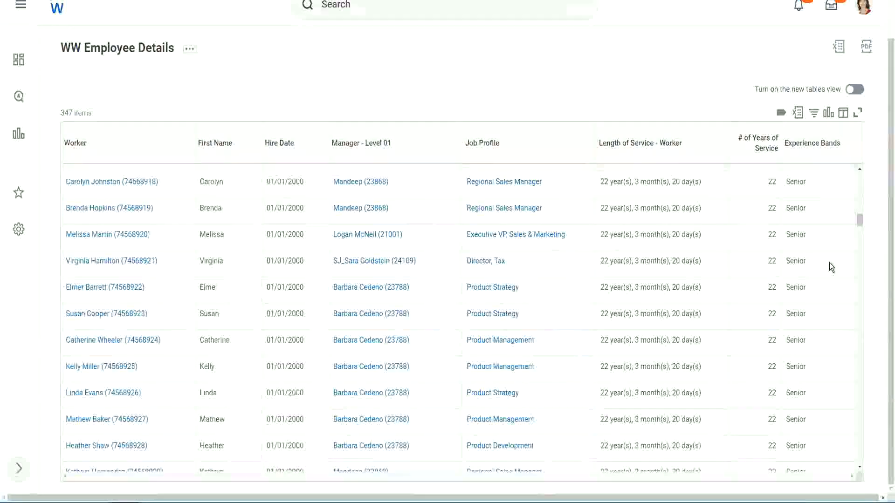
{"action": "scroll", "coordinate": [829, 262], "scroll_direction": "down", "scroll_amount": 8}
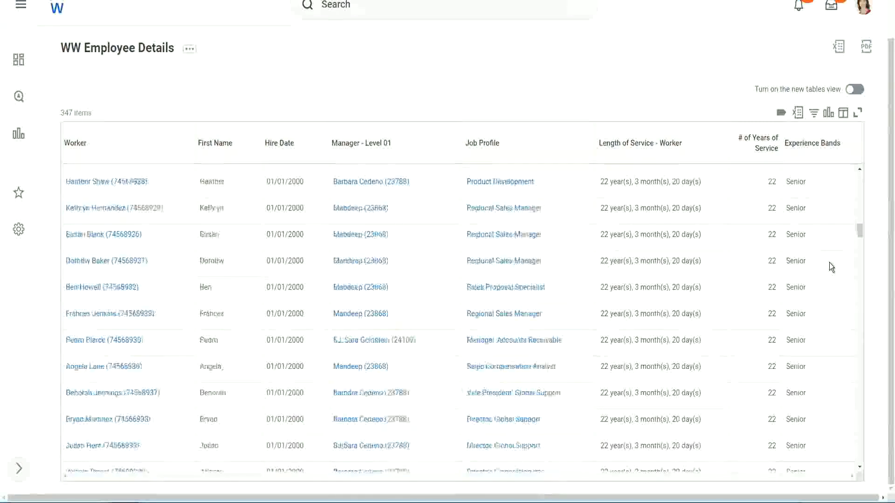
- Filter the report results to rows whose Experience Bands value contains Amateur
{"action": "left_click", "coordinate": [817, 145]}
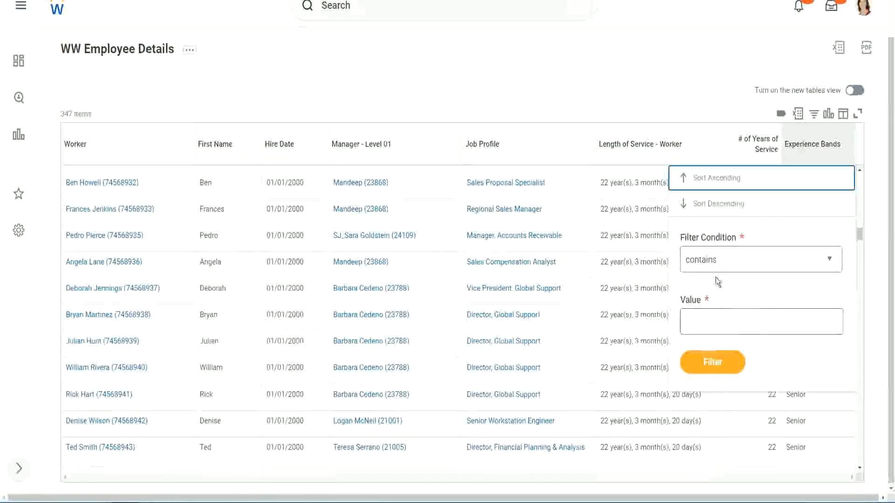
{"action": "left_click", "coordinate": [709, 314]}
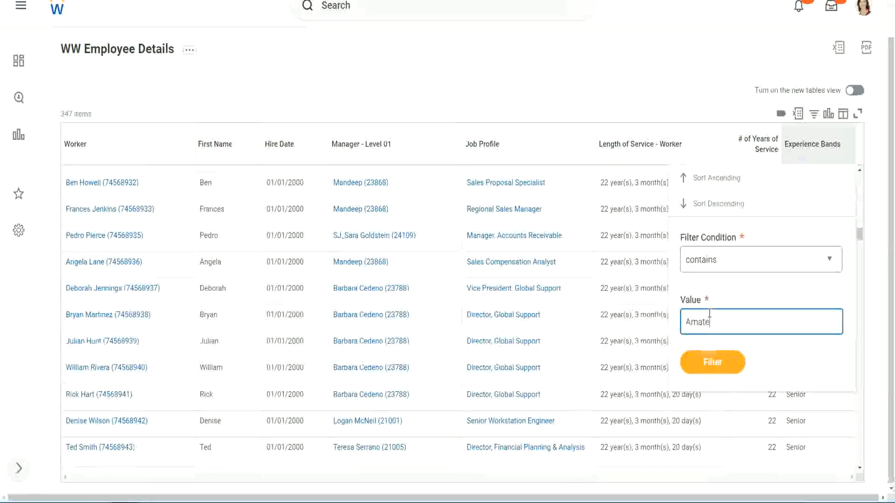
{"action": "left_click", "coordinate": [707, 365]}
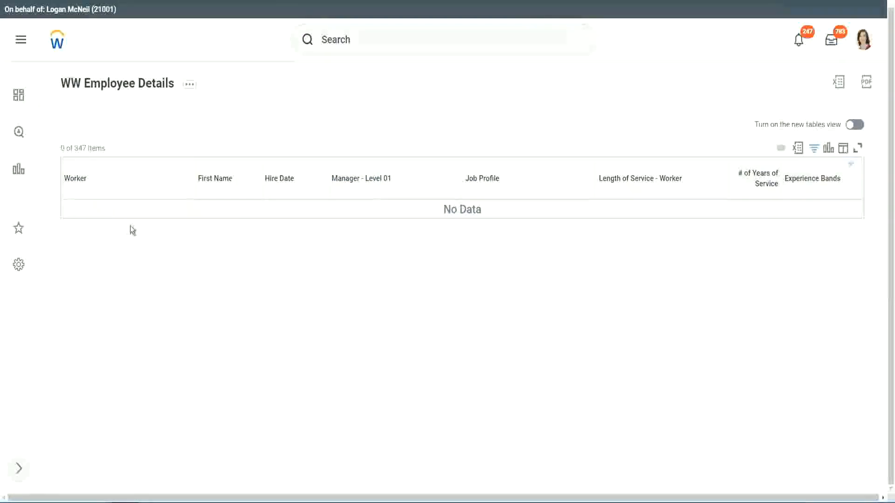
- Change the Experience Bands filter value to Legend and apply it
{"action": "left_click", "coordinate": [809, 179]}
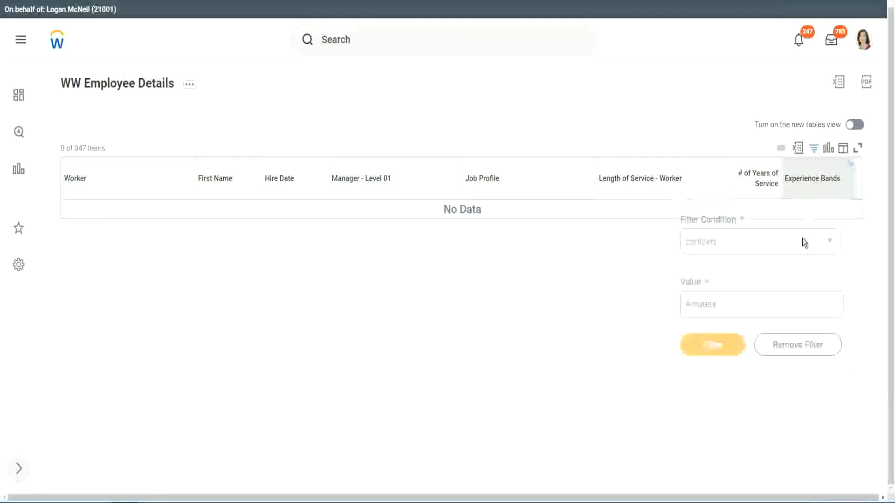
{"action": "left_click", "coordinate": [723, 303]}
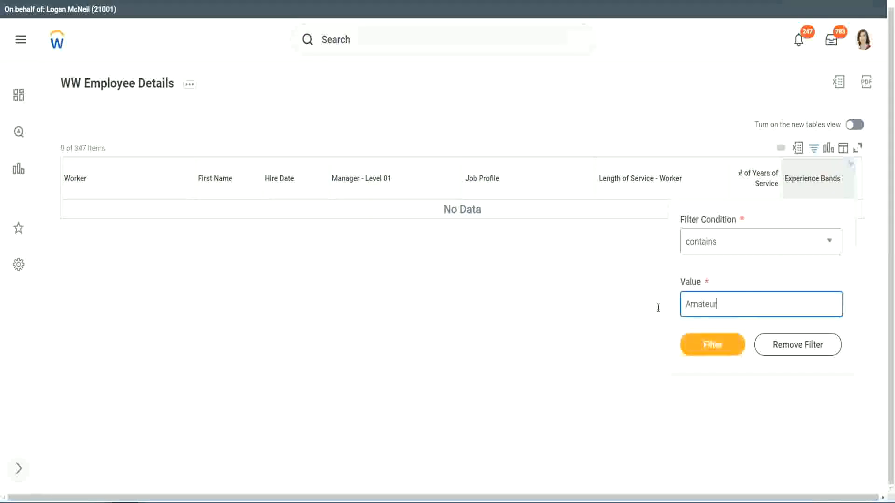
{"action": "left_click_drag", "start_coordinate": [658, 308], "coordinate": [639, 306]}
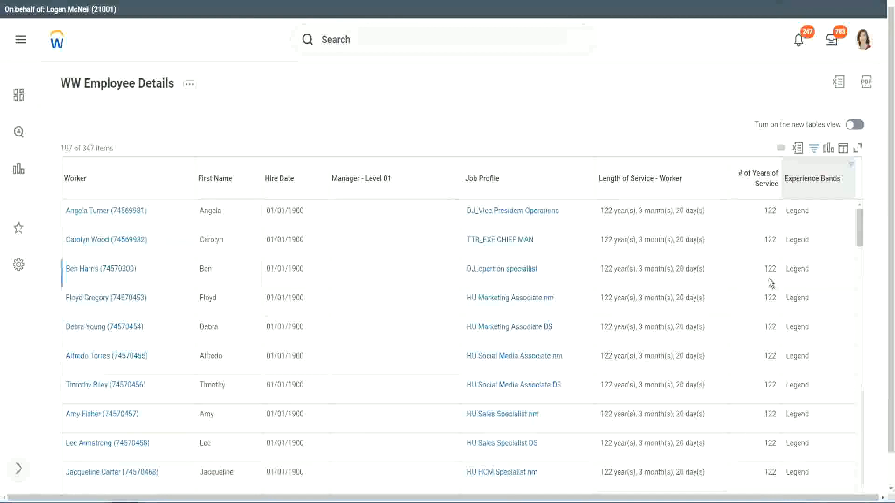
- Examine the Legend rows down to the end of the list, comparing hire dates and years of service with the band
{"action": "scroll", "coordinate": [768, 279], "scroll_direction": "down", "scroll_amount": 15}
{"action": "scroll", "coordinate": [768, 278], "scroll_direction": "down", "scroll_amount": 5}
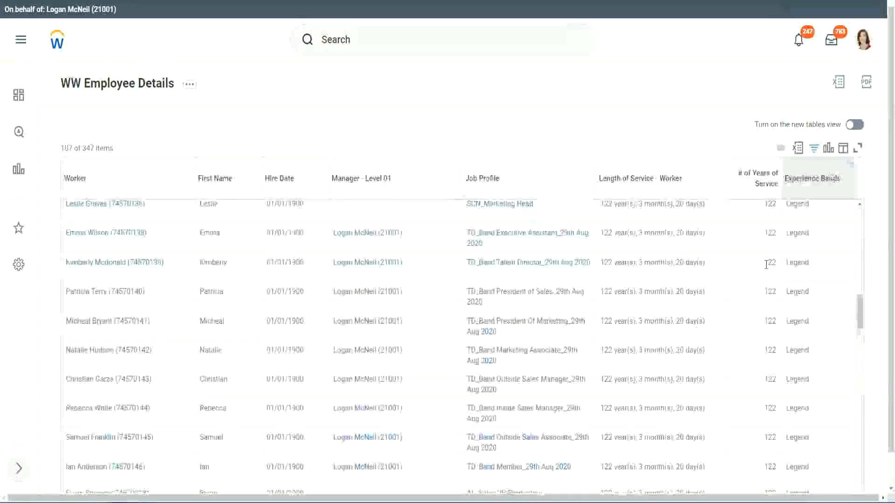
{"action": "scroll", "coordinate": [767, 265], "scroll_direction": "down", "scroll_amount": 15}
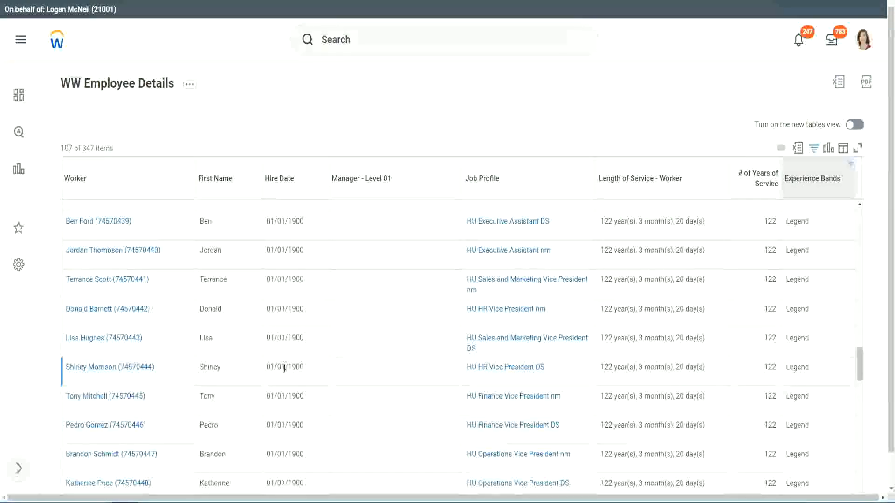
{"action": "double_click", "coordinate": [290, 364]}
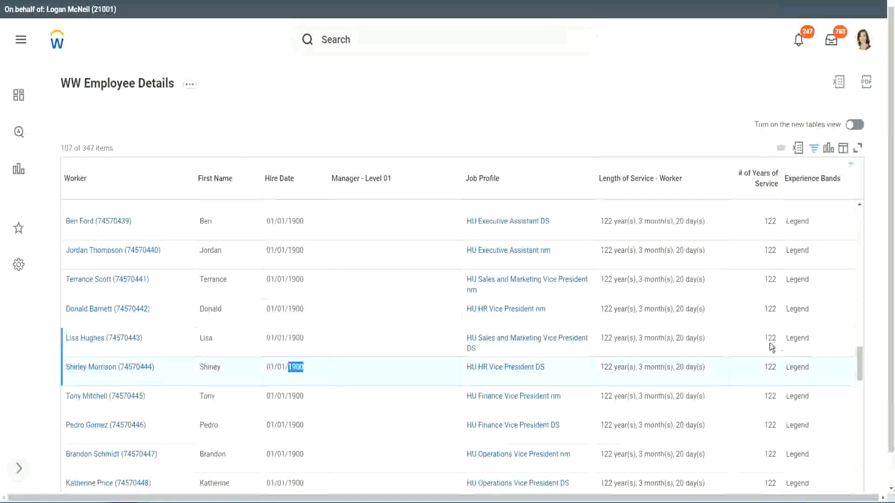
{"action": "scroll", "coordinate": [761, 350], "scroll_direction": "down", "scroll_amount": 2}
{"action": "scroll", "coordinate": [759, 346], "scroll_direction": "down", "scroll_amount": 3}
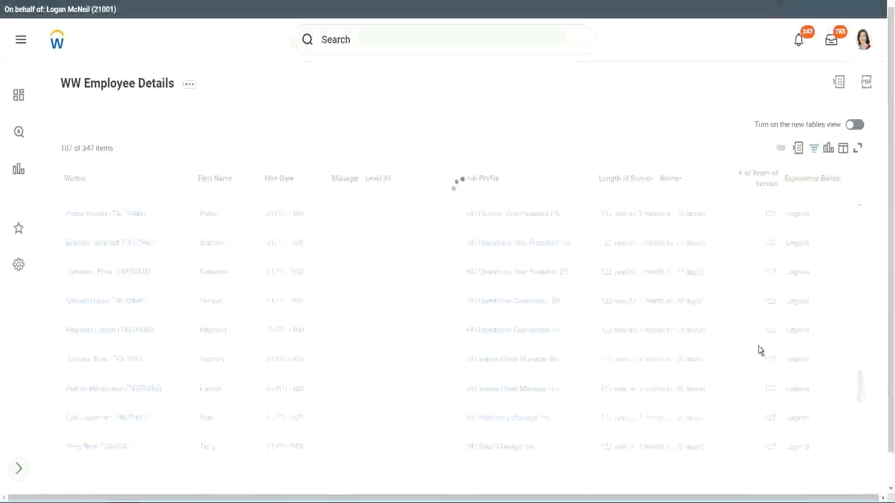
{"action": "scroll", "coordinate": [759, 346], "scroll_direction": "down", "scroll_amount": 3}
{"action": "scroll", "coordinate": [759, 346], "scroll_direction": "down", "scroll_amount": 10}
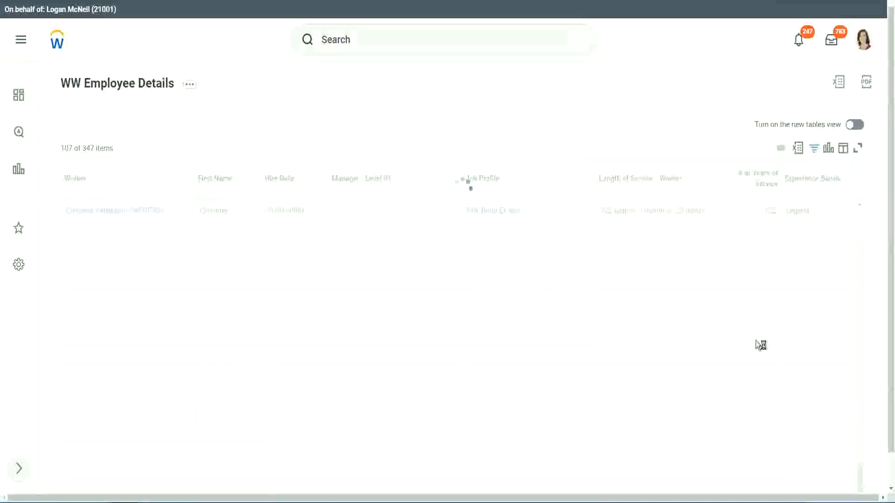
{"action": "scroll", "coordinate": [746, 308], "scroll_direction": "down", "scroll_amount": 5}
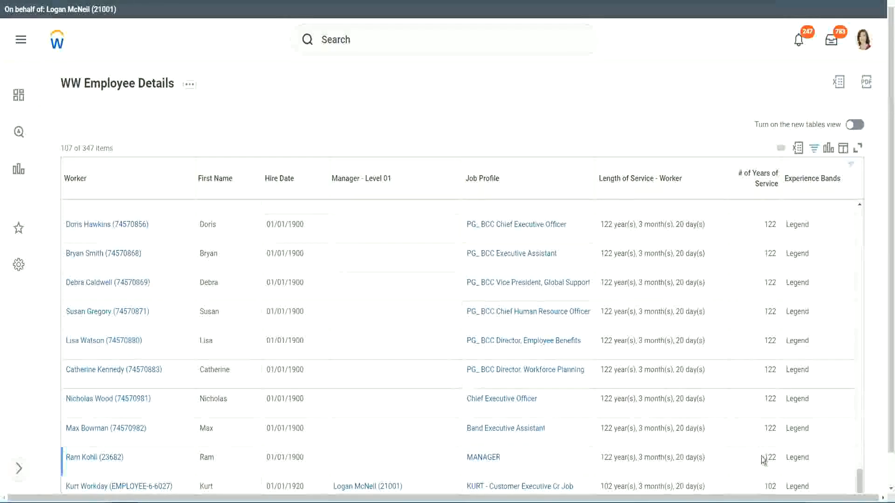
{"action": "double_click", "coordinate": [769, 487]}
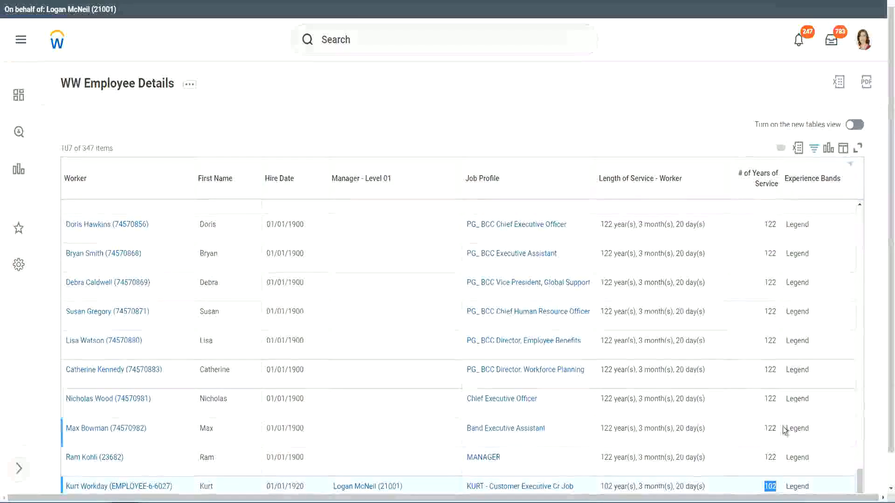
{"action": "left_click_drag", "start_coordinate": [770, 399], "coordinate": [777, 398]}
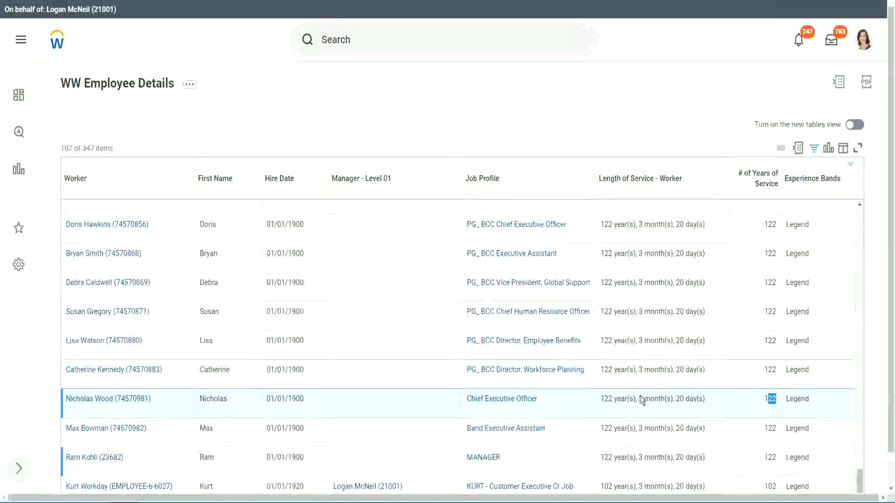
{"action": "left_click", "coordinate": [751, 371]}
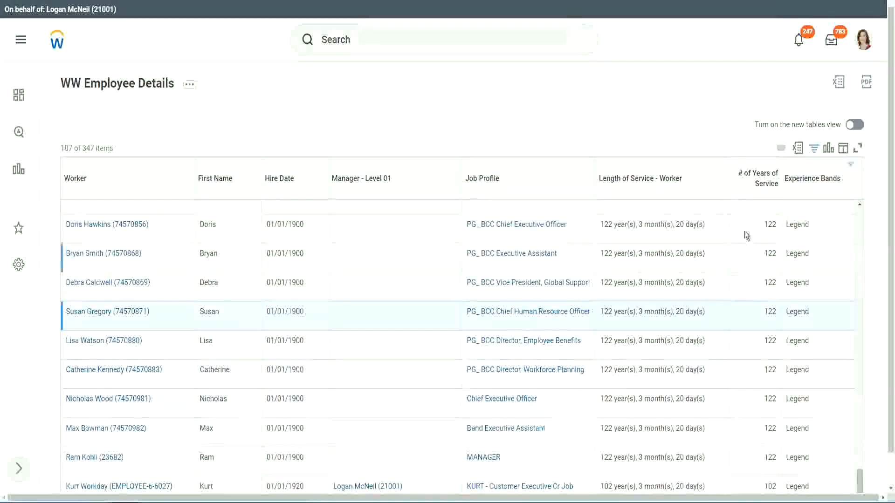
- Change the Experience Bands filter value to Experienced and apply it
{"action": "left_click", "coordinate": [818, 184]}
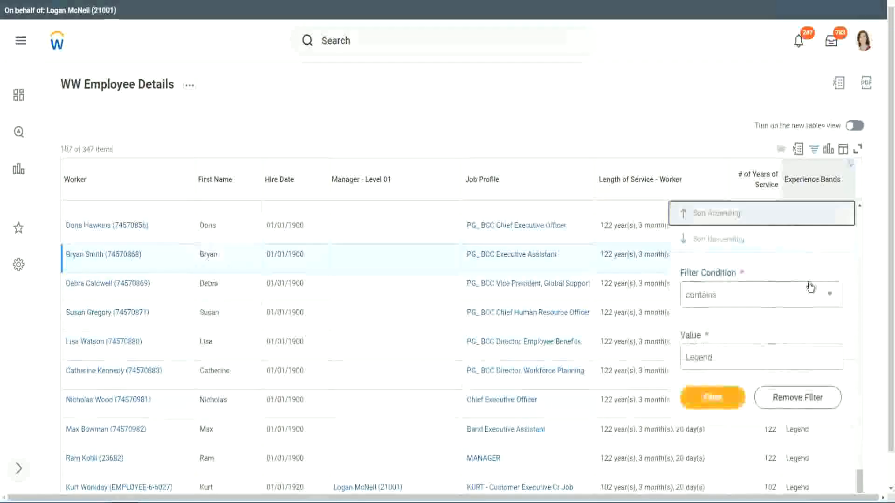
{"action": "left_click", "coordinate": [731, 359]}
{"action": "key", "text": "ctrl+a"}
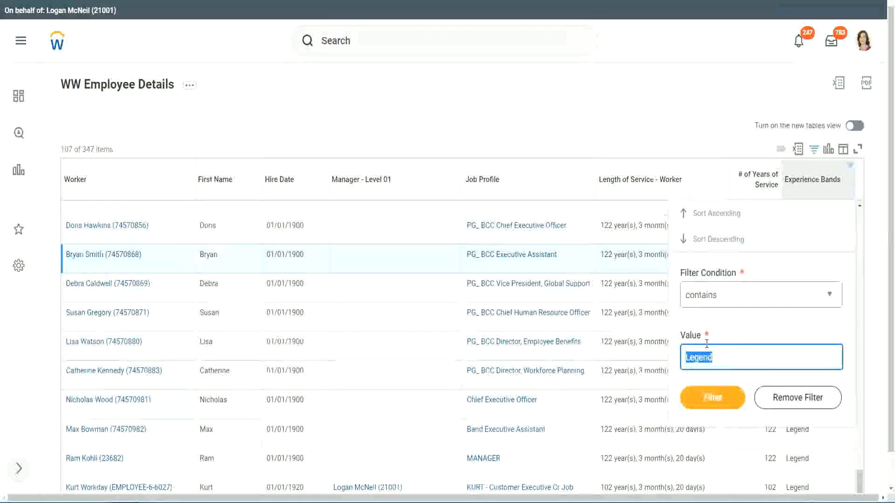
{"action": "type", "text": "Ex"}
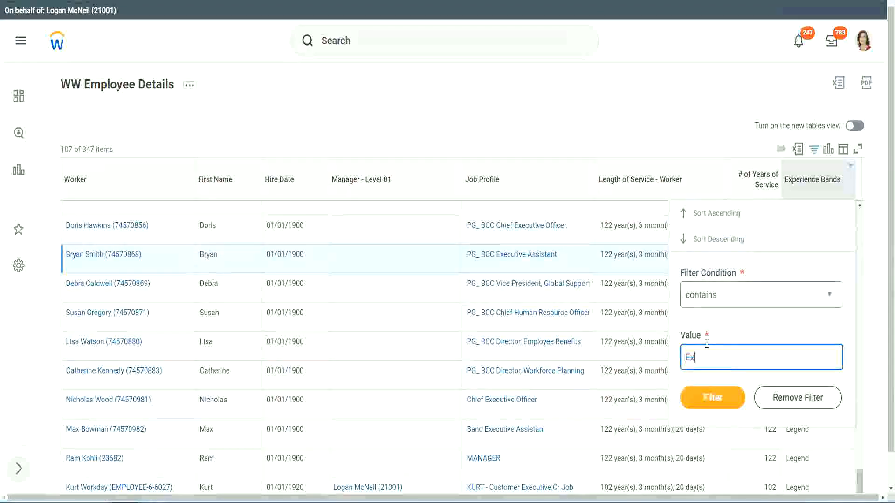
{"action": "type", "text": "per"}
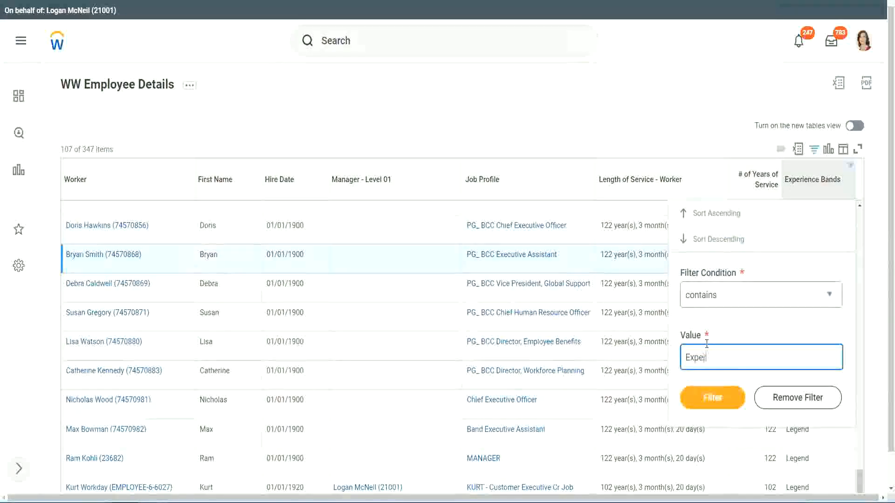
{"action": "type", "text": "ienced"}
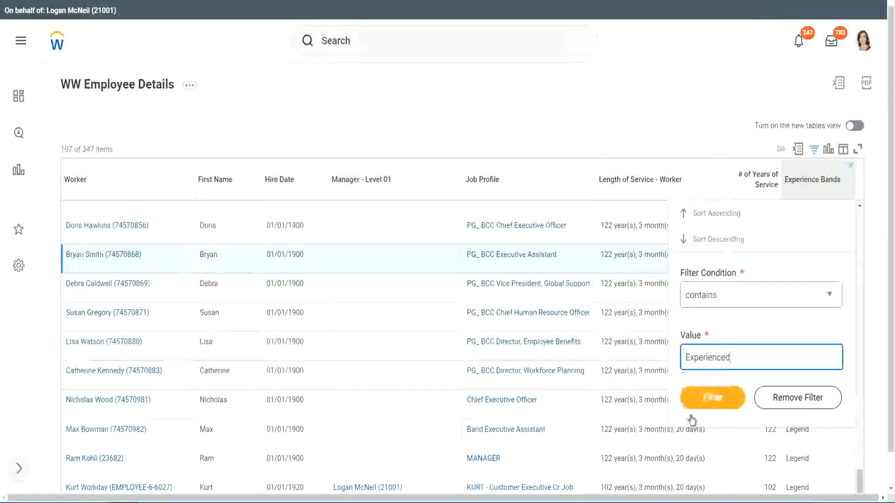
{"action": "left_click", "coordinate": [717, 397]}
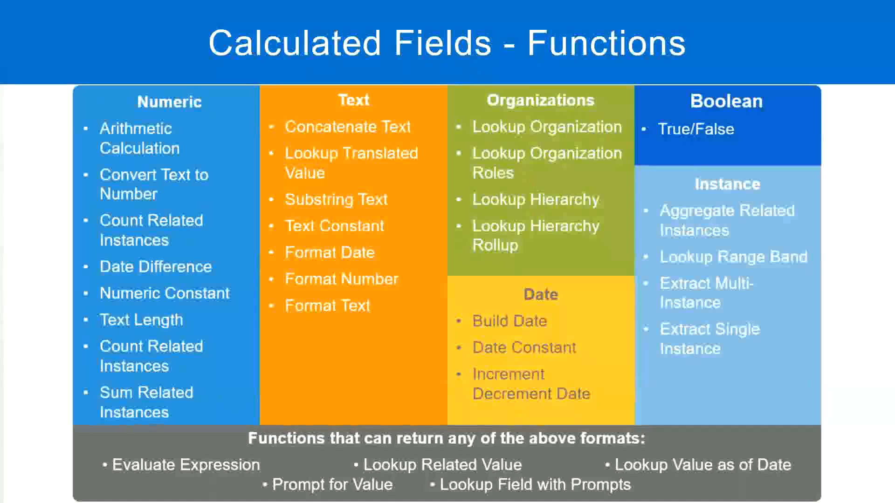
- Switch to the Notepad++ notes and check the year range defined for the Experienced band
{"action": "key", "text": "alt+Tab"}
{"action": "left_click", "coordinate": [49, 114]}
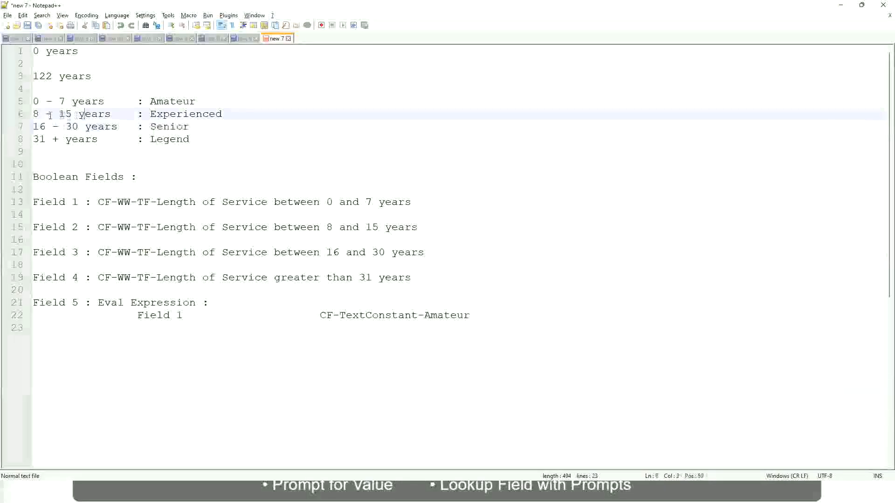
{"action": "left_click_drag", "start_coordinate": [40, 115], "coordinate": [70, 115]}
{"action": "left_click", "coordinate": [74, 114]}
{"action": "left_click", "coordinate": [103, 115]}
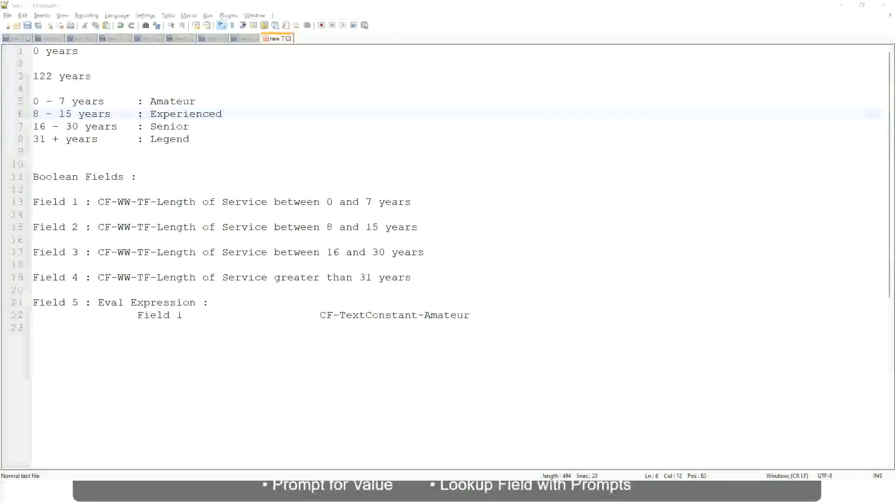
- Return to the Workday report results and compare the years of service with the band throughout the Experienced rows
{"action": "key", "text": "alt+Tab"}
{"action": "scroll", "coordinate": [775, 346], "scroll_direction": "down", "scroll_amount": 2}
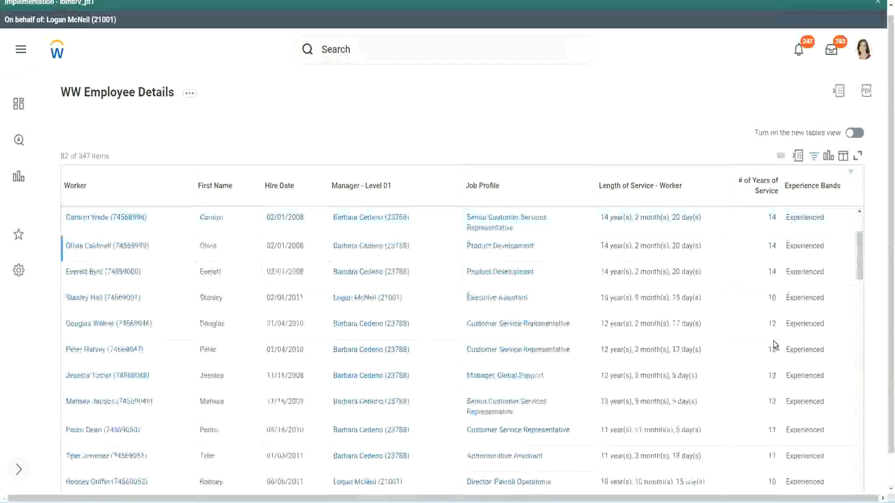
{"action": "double_click", "coordinate": [769, 245]}
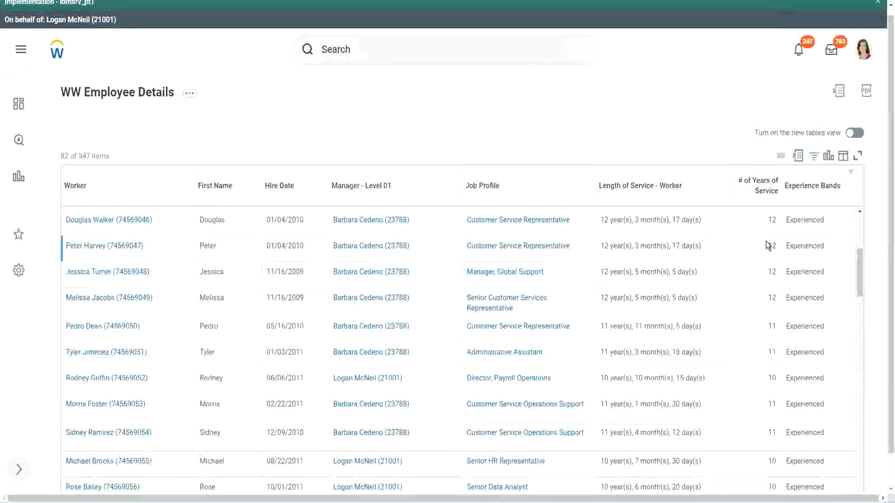
{"action": "double_click", "coordinate": [795, 246]}
{"action": "scroll", "coordinate": [769, 345], "scroll_direction": "down", "scroll_amount": 2}
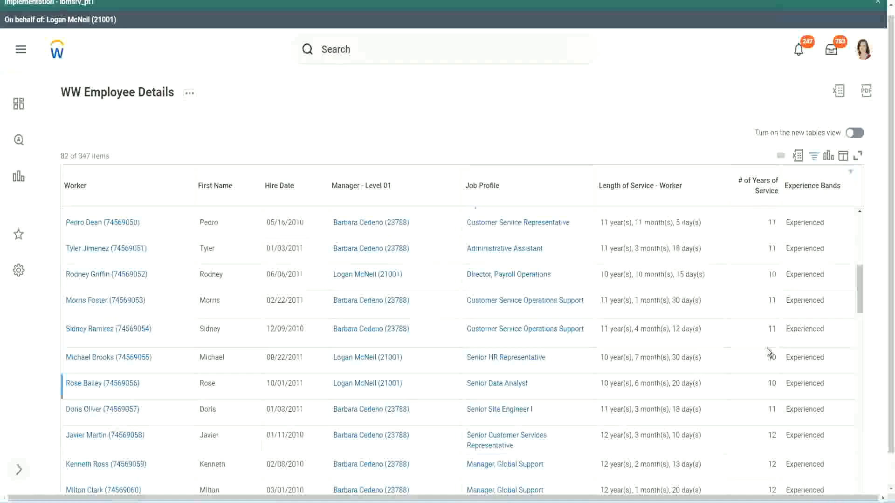
{"action": "left_click", "coordinate": [770, 330]}
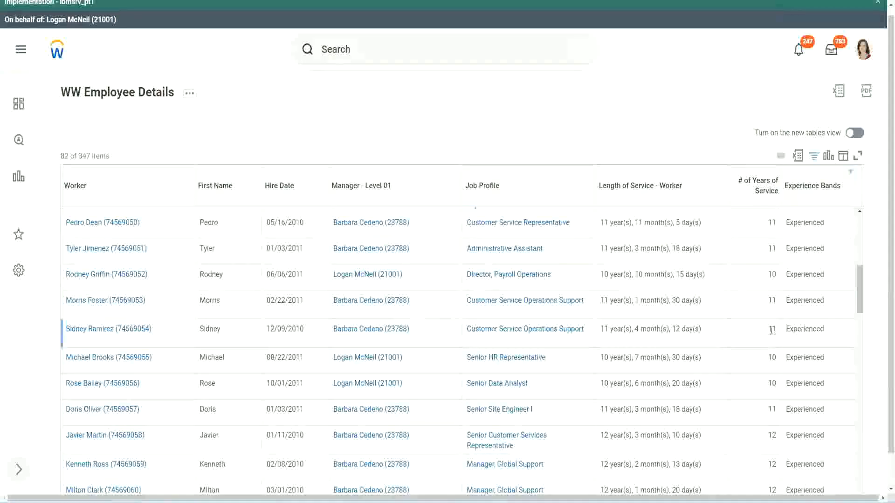
{"action": "left_click", "coordinate": [816, 299]}
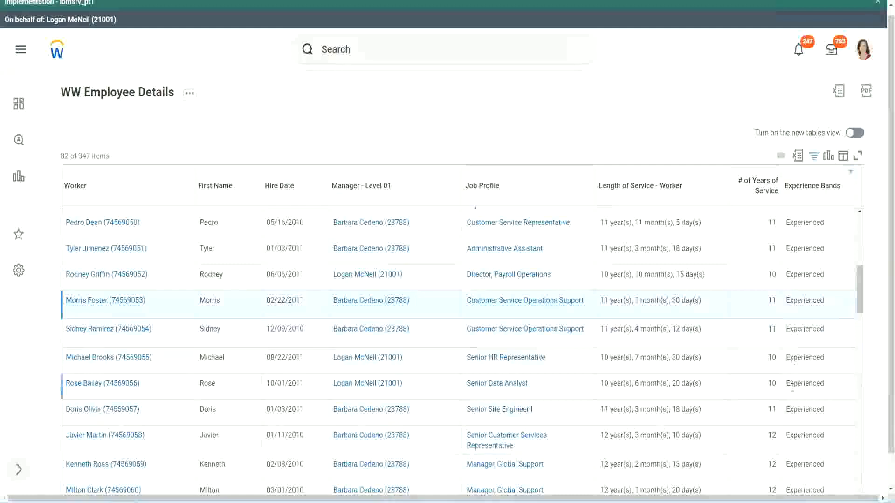
{"action": "scroll", "coordinate": [791, 387], "scroll_direction": "down", "scroll_amount": 7}
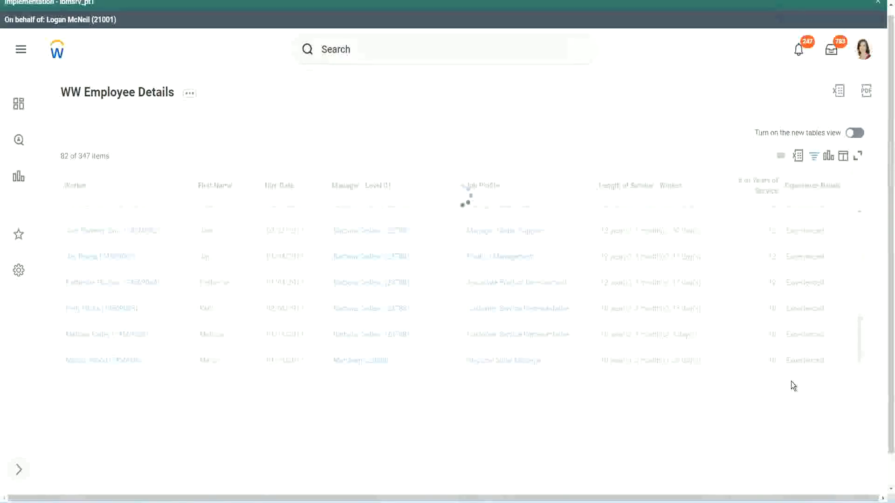